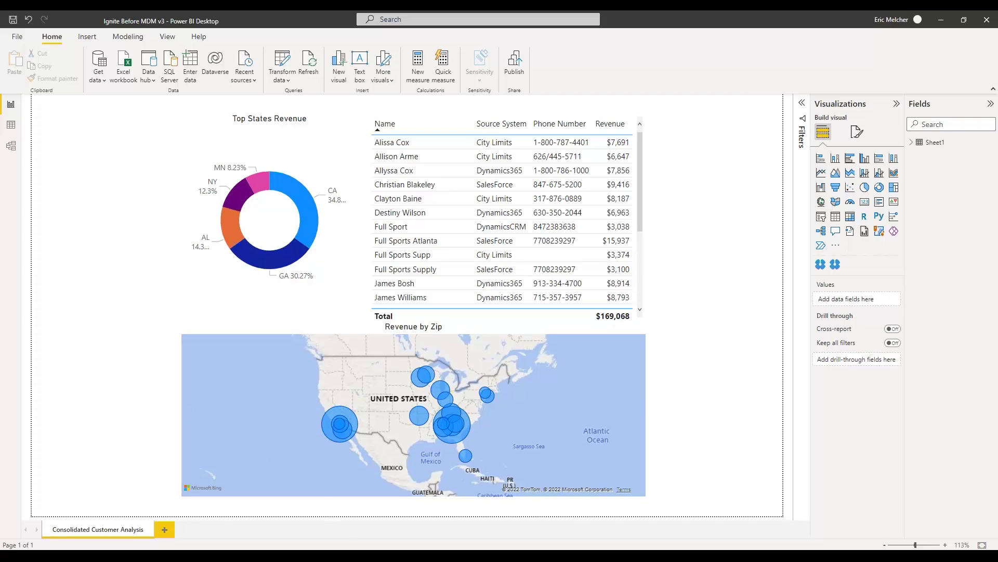
# Step: Search the ProfiseeIgnite Purview catalog for 'customer', returning 73 results
pyautogui.click(239, 533)
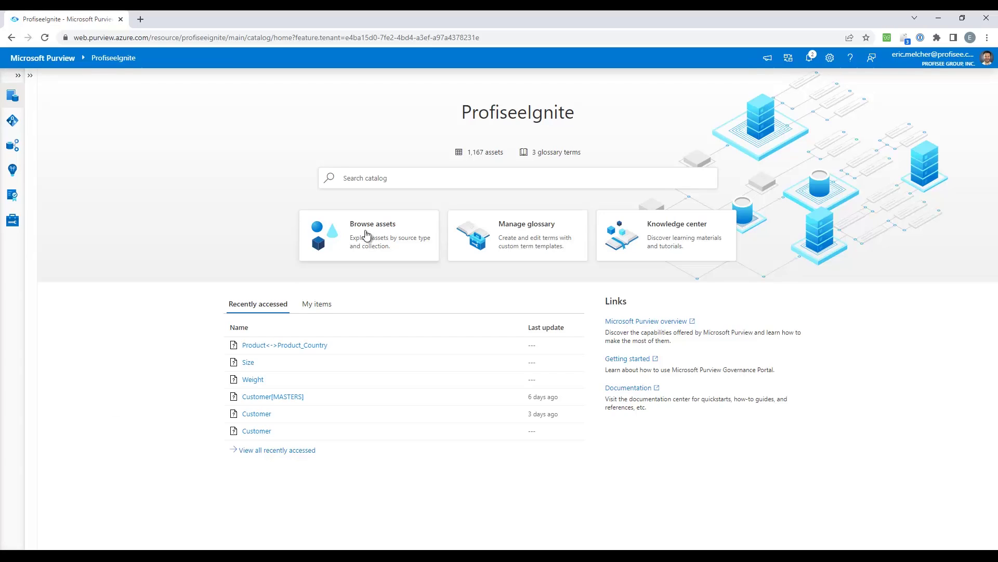
pyautogui.click(429, 180)
pyautogui.write('customer')
pyautogui.press('Return')
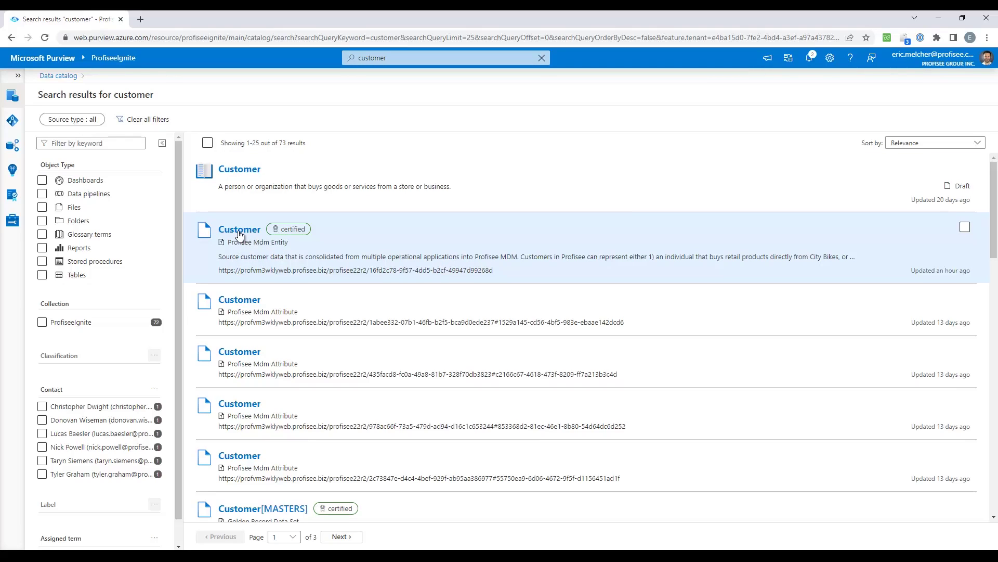
# Step: Open the certified Customer MDM entity and review its properties, schema and contacts
pyautogui.click(239, 229)
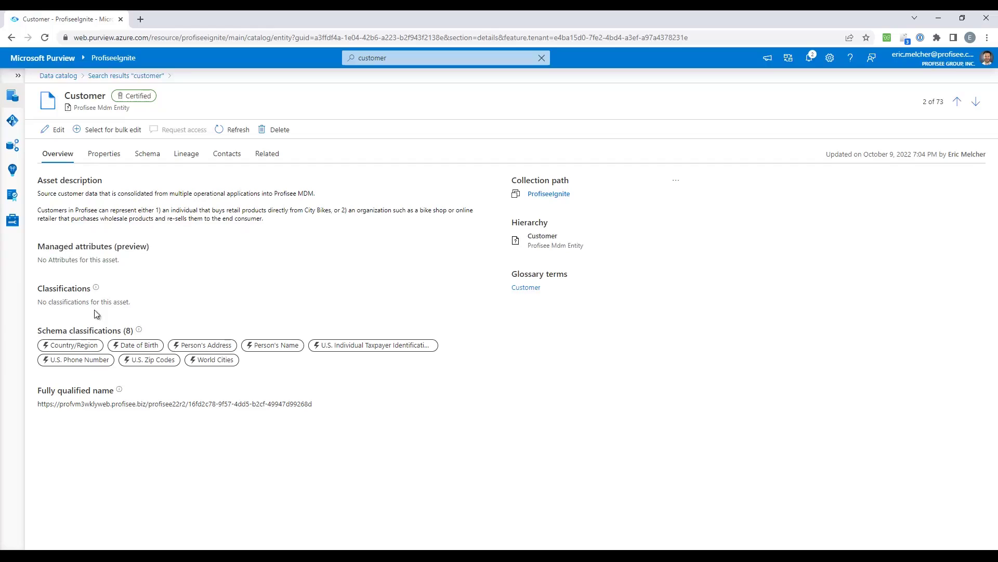
pyautogui.click(105, 162)
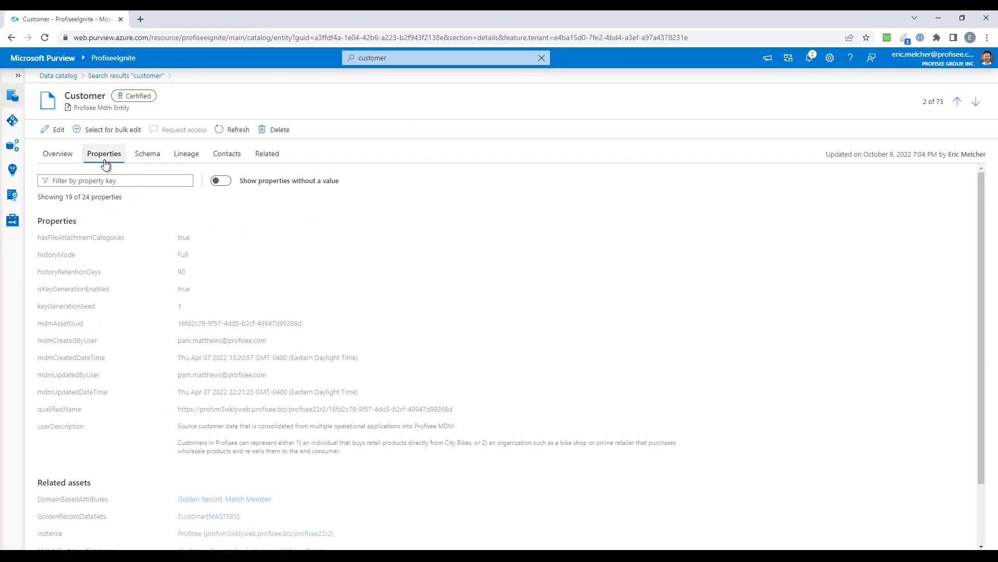
pyautogui.click(148, 156)
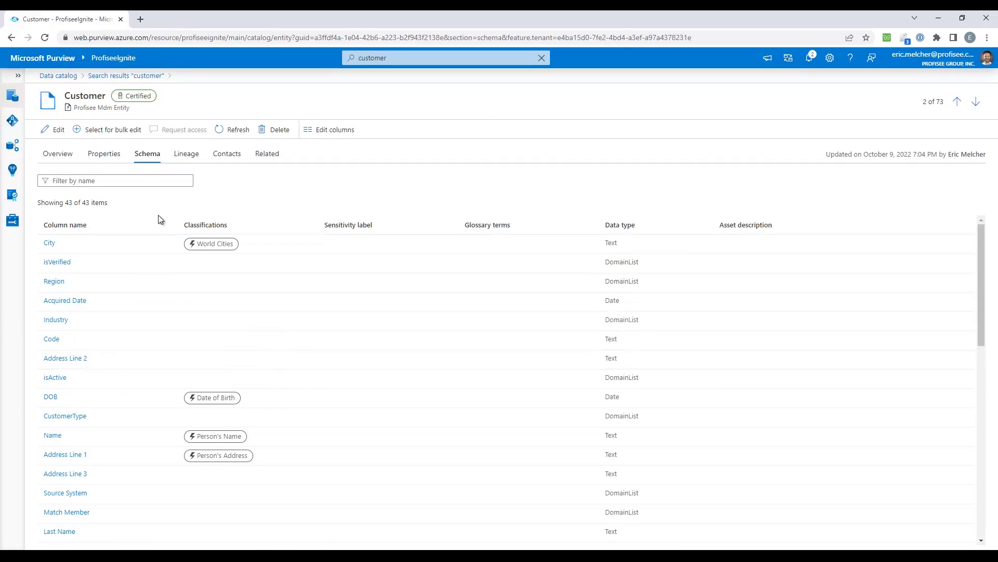
pyautogui.click(242, 158)
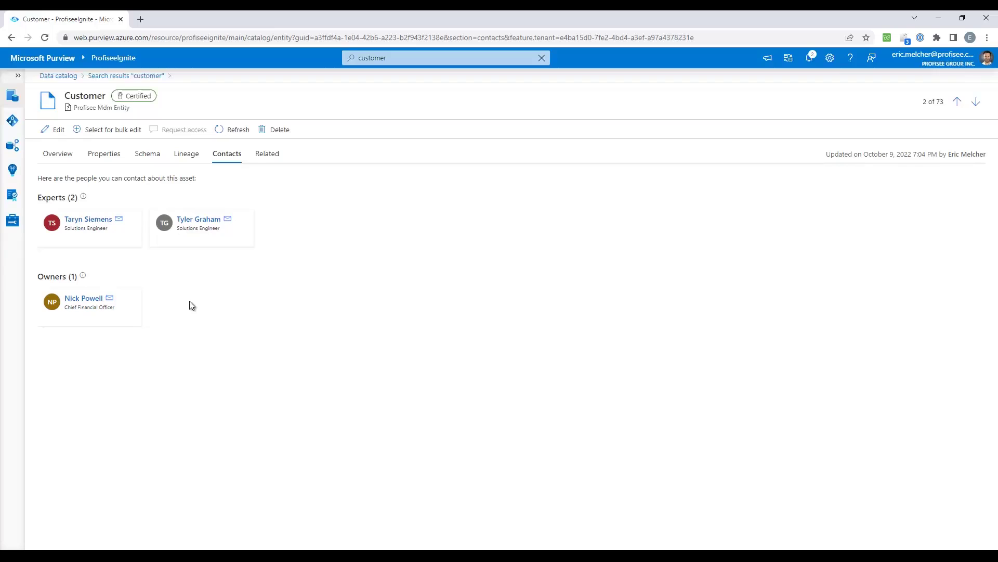
# Step: Follow the Customer lineage to the Customer[MASTERS] golden record data set and view its overview
pyautogui.click(189, 157)
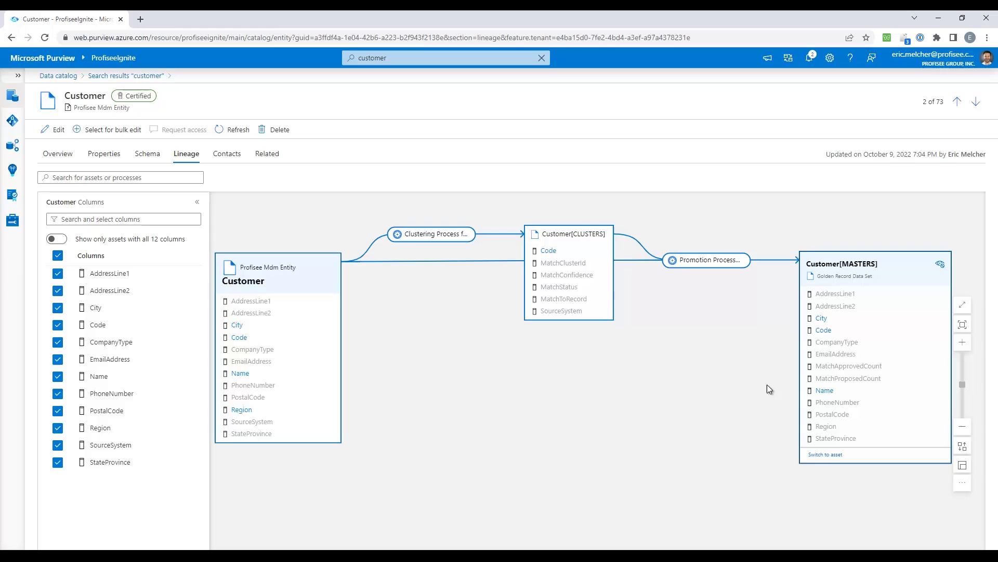
pyautogui.click(831, 454)
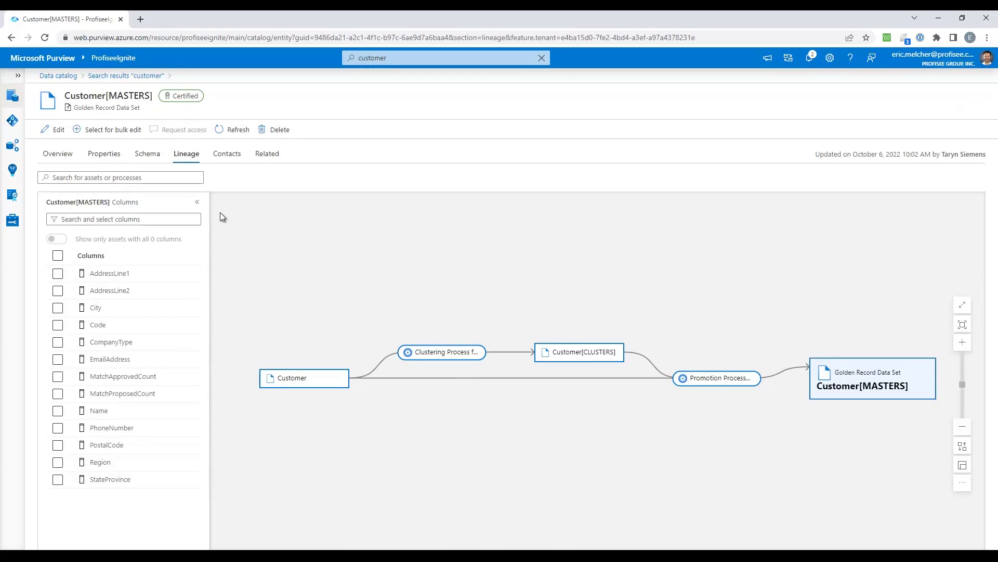
pyautogui.click(66, 158)
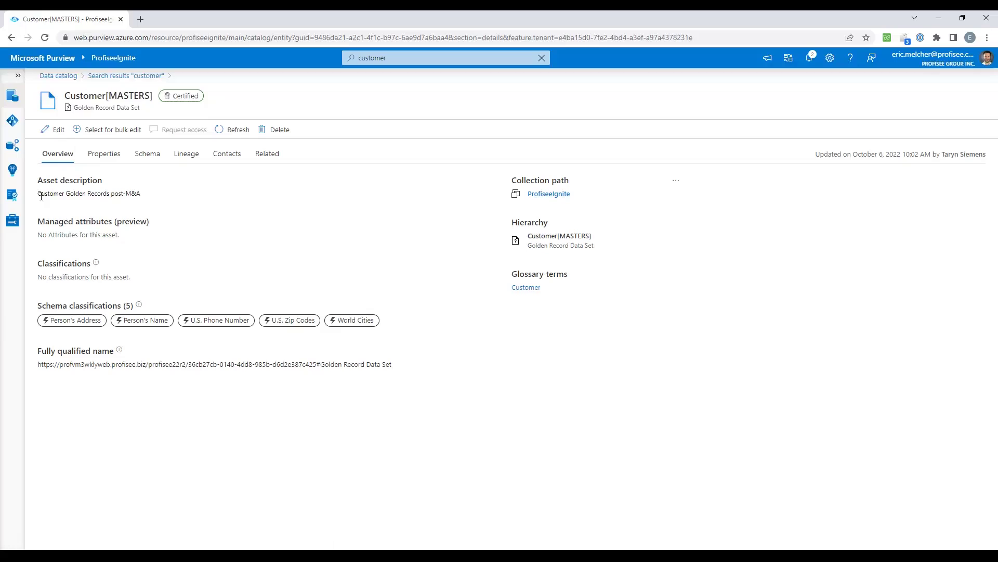
# Step: Check the Customer[MASTERS] post-M&A description and properties, then open Profisee's Customer Masters page
pyautogui.moveTo(141, 195); pyautogui.dragTo(110, 194)
pyautogui.click(111, 196)
pyautogui.click(104, 156)
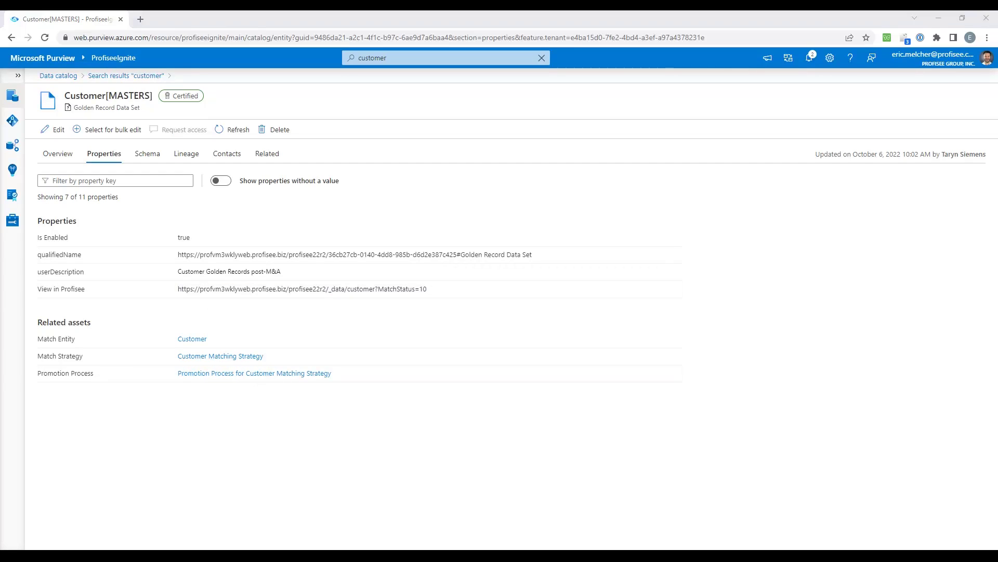
pyautogui.click(335, 506)
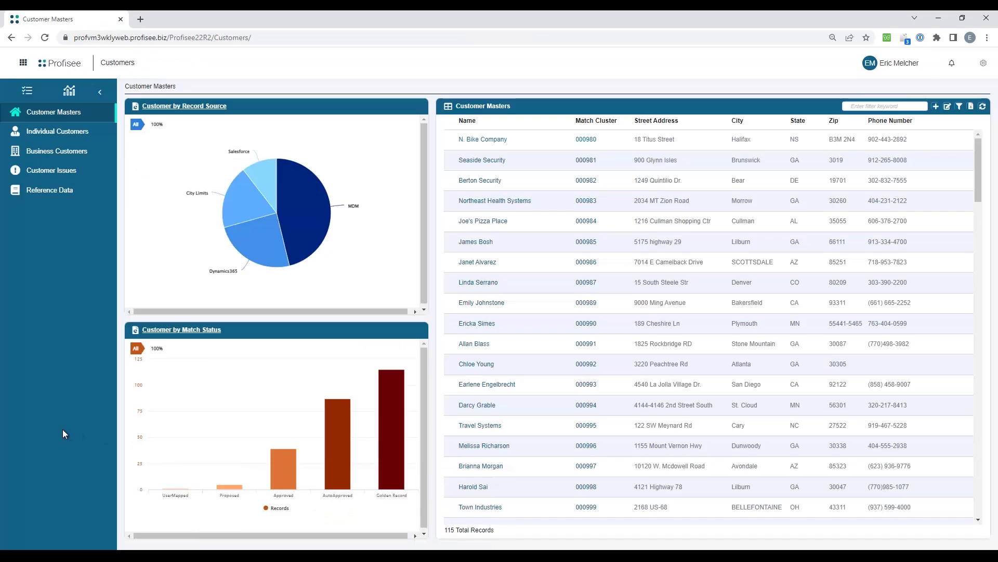
pyautogui.moveTo(496, 105)
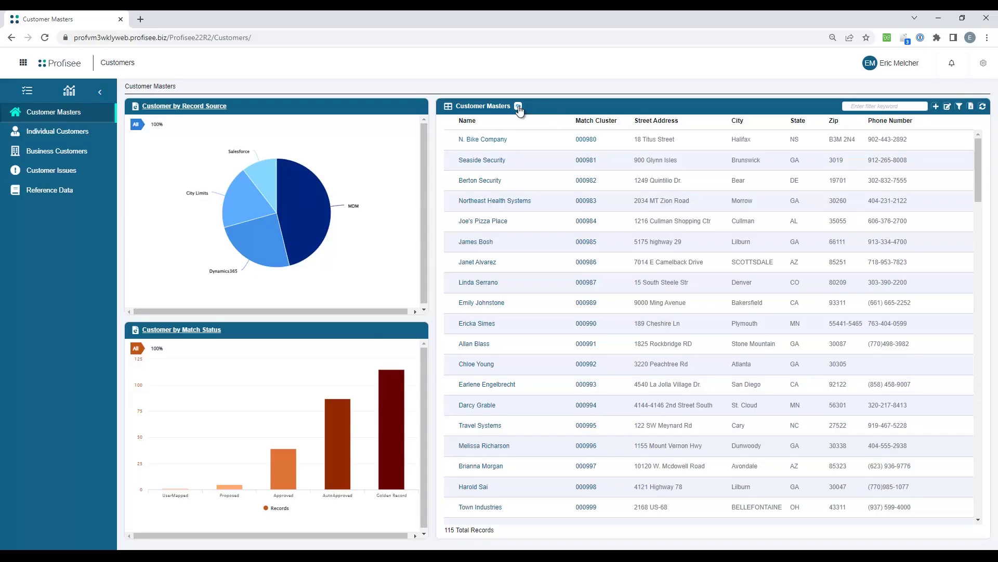
pyautogui.click(518, 107)
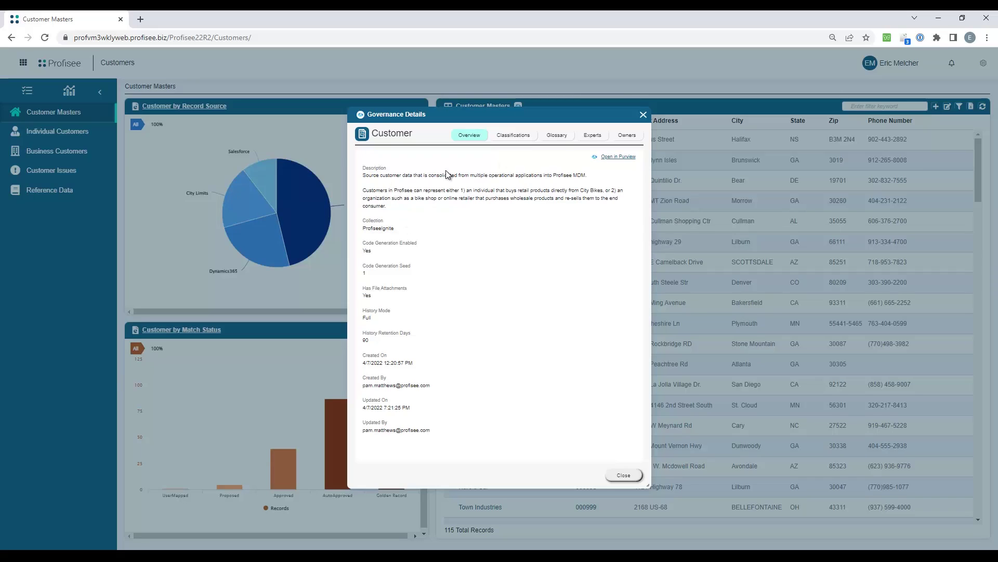
pyautogui.click(560, 139)
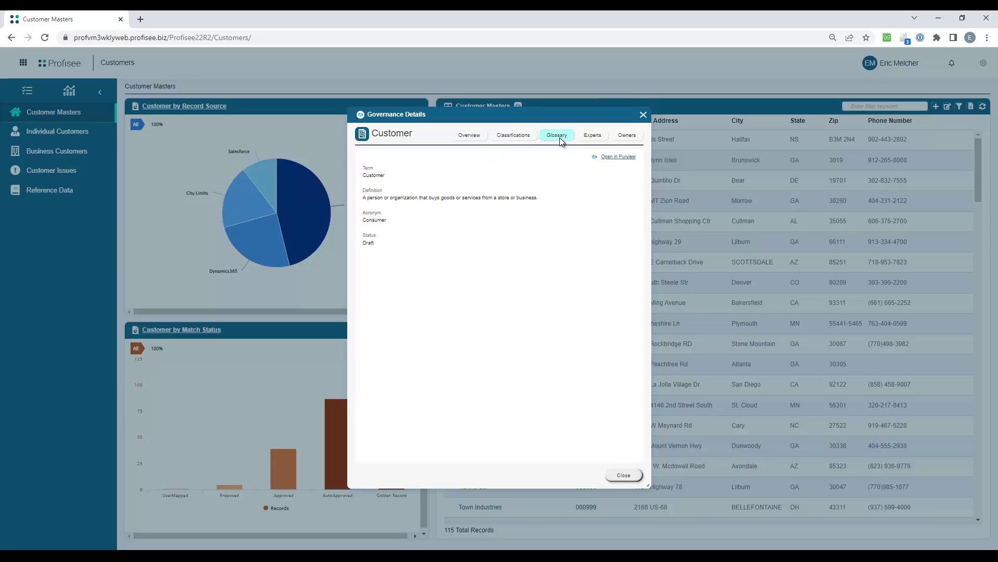
pyautogui.click(593, 135)
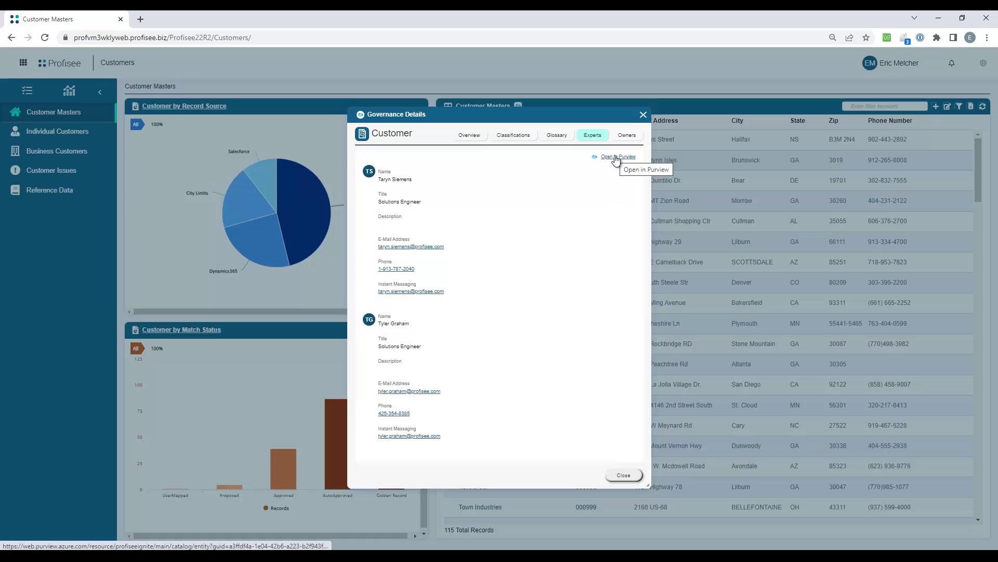
pyautogui.click(624, 476)
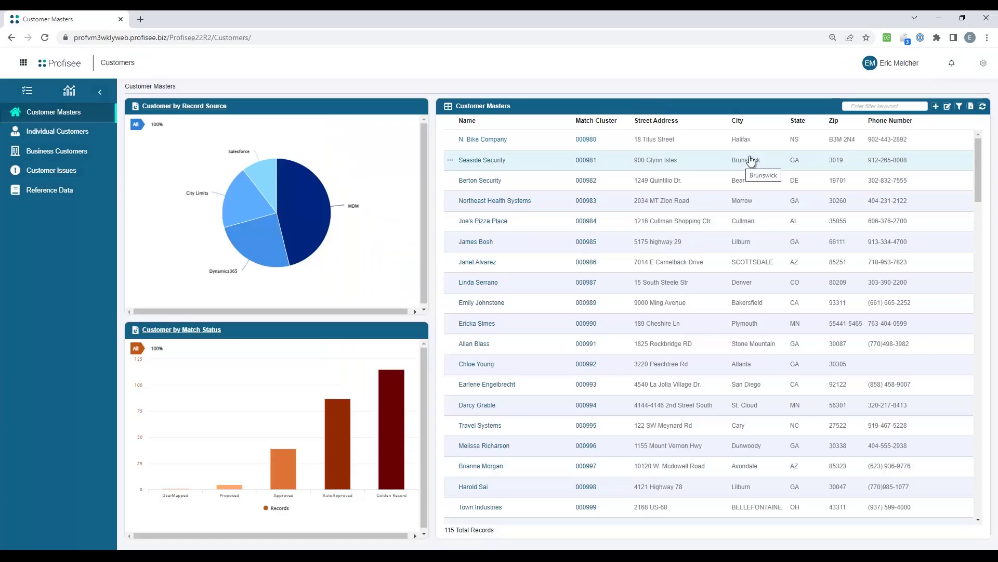
# Step: Filter the customer masters by keyword to Full Sports Supply and open match cluster 001095
pyautogui.click(854, 107)
pyautogui.write('fe')
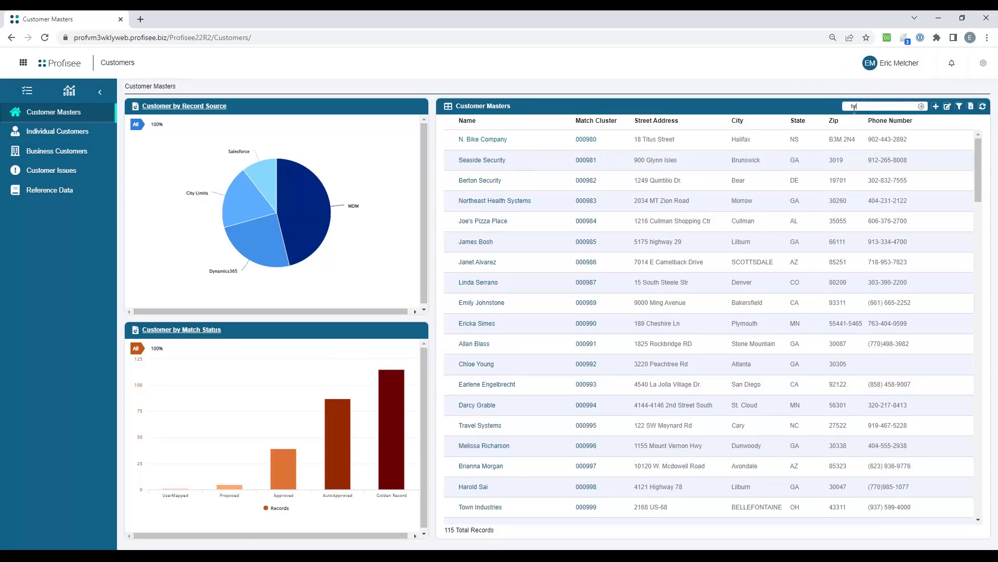
pyautogui.write('l')
pyautogui.press('Return')
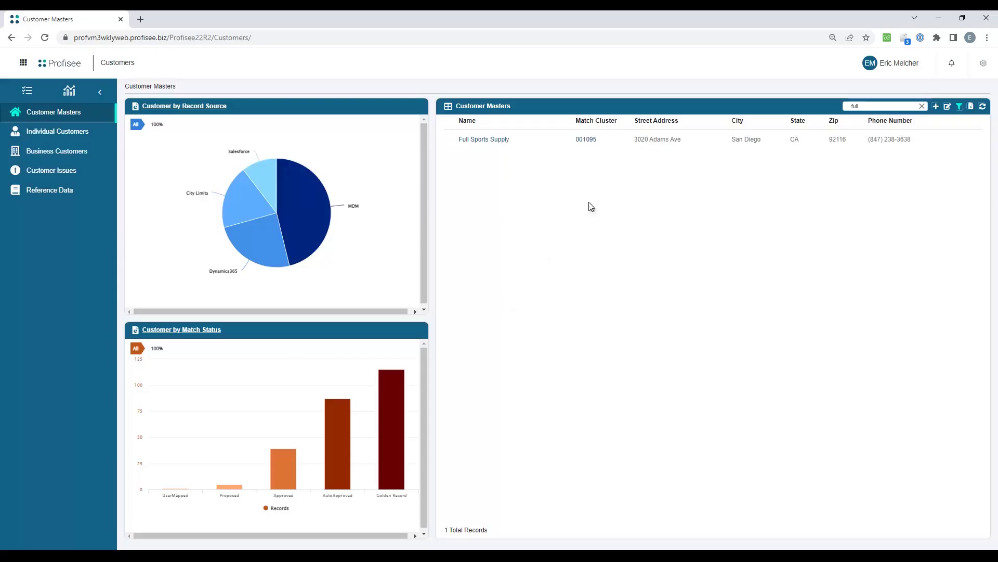
pyautogui.click(586, 140)
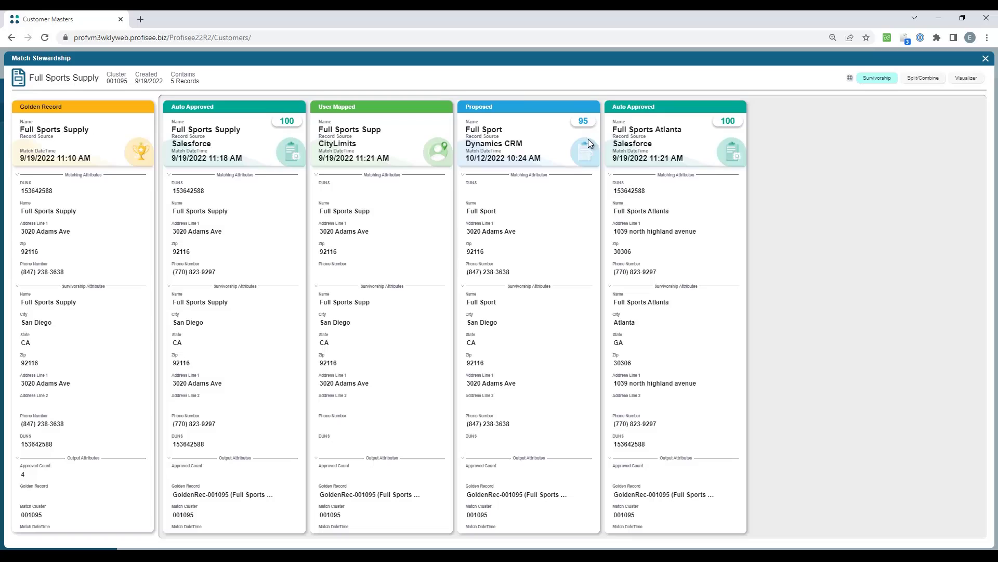
# Step: Compare the five records' Name values and show the cluster as a relationship graph
pyautogui.click(662, 204)
pyautogui.moveTo(579, 128)
pyautogui.click(973, 82)
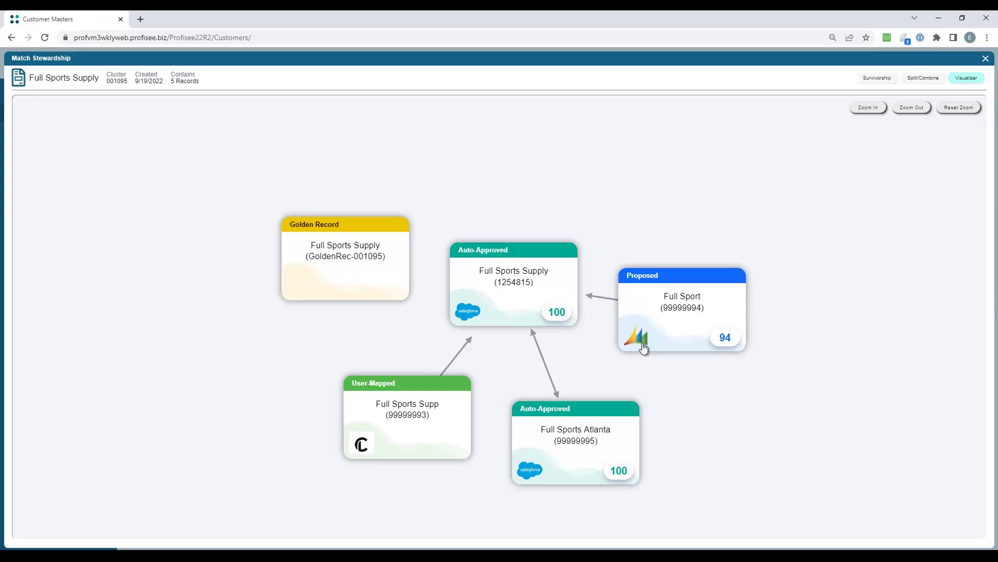
pyautogui.click(726, 338)
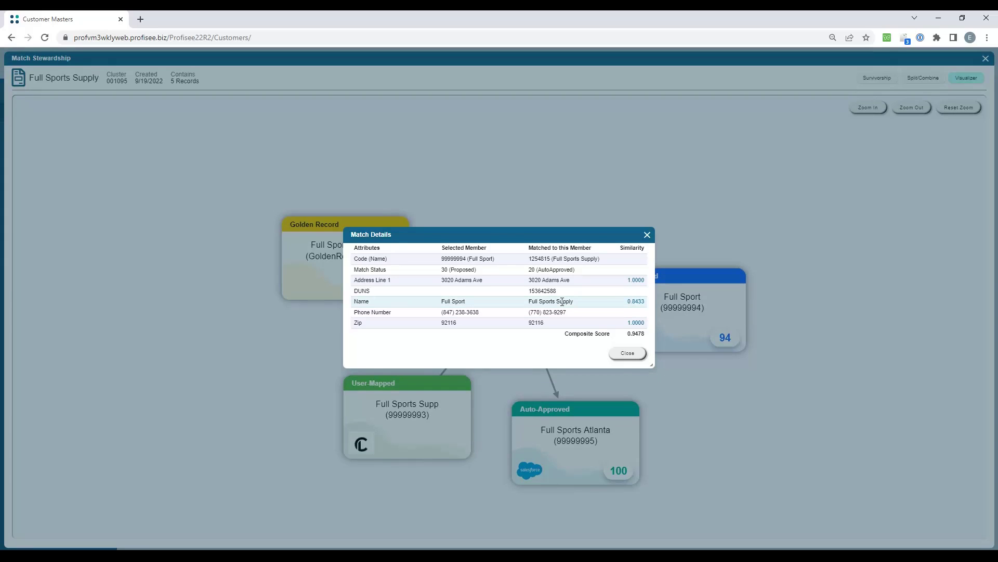
pyautogui.click(638, 301)
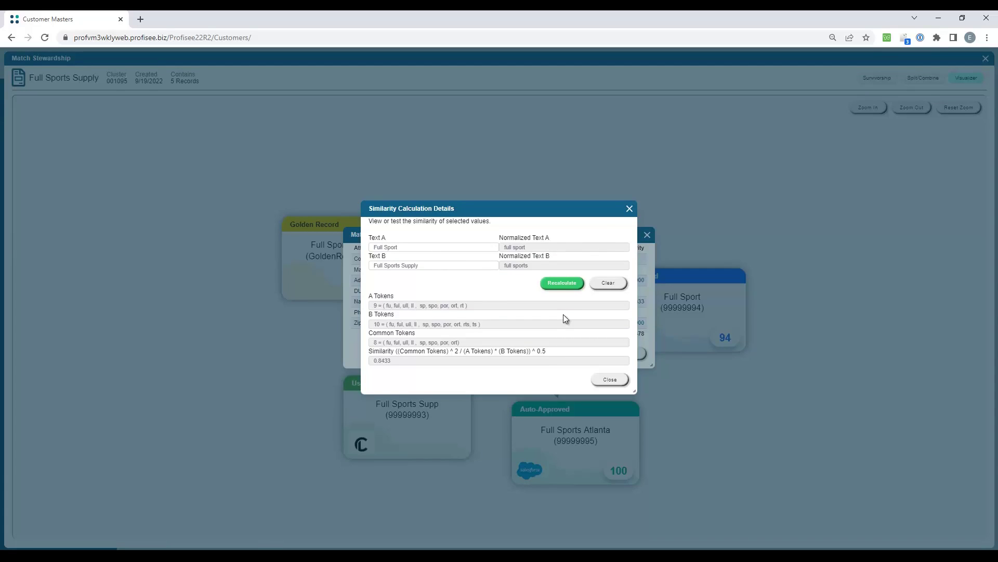
pyautogui.click(629, 208)
pyautogui.click(647, 234)
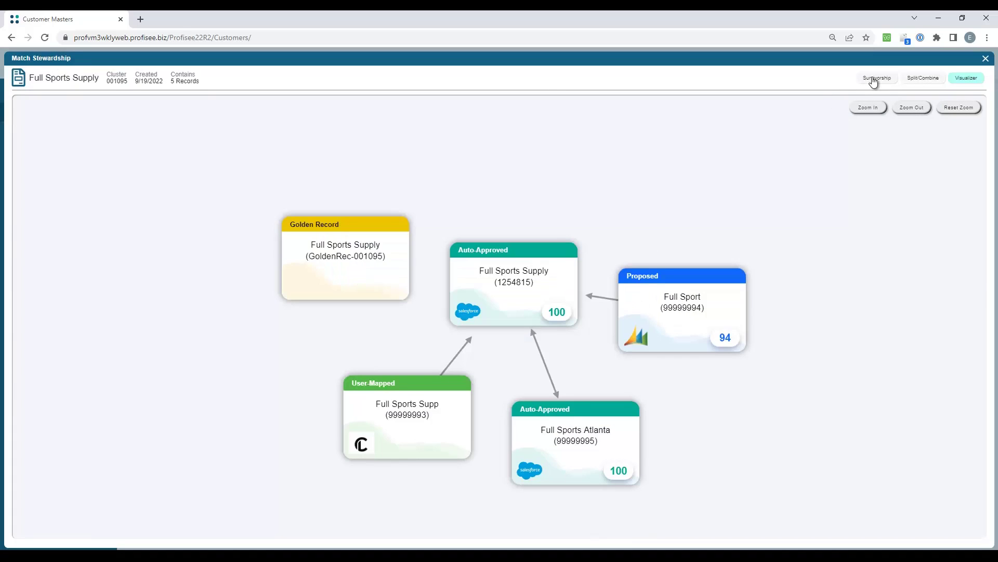
# Step: Approve the proposed Full Sport record, choose the golden record's surviving phone number, and close Match Stewardship
pyautogui.click(877, 78)
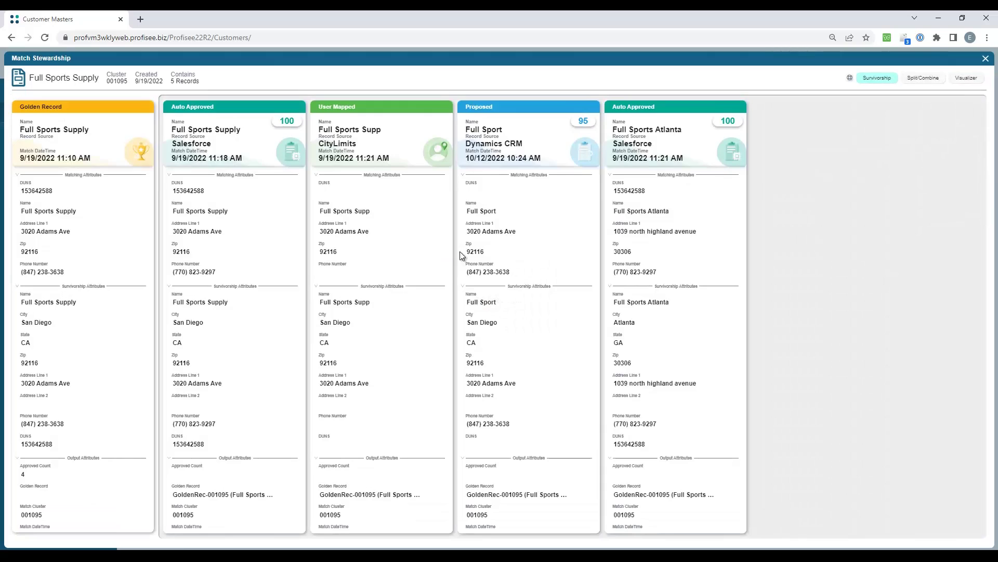
pyautogui.click(572, 107)
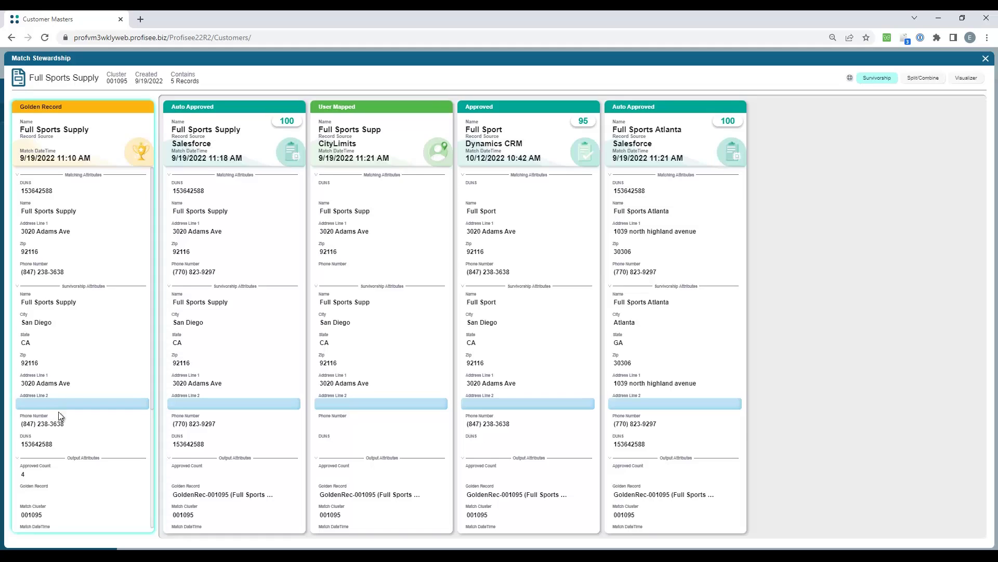
pyautogui.moveTo(134, 426)
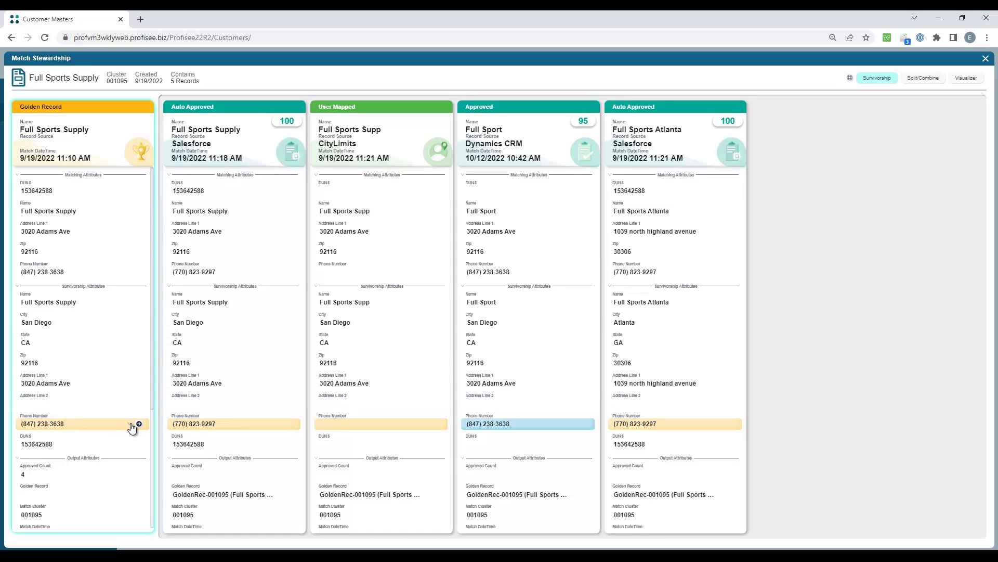
pyautogui.click(131, 426)
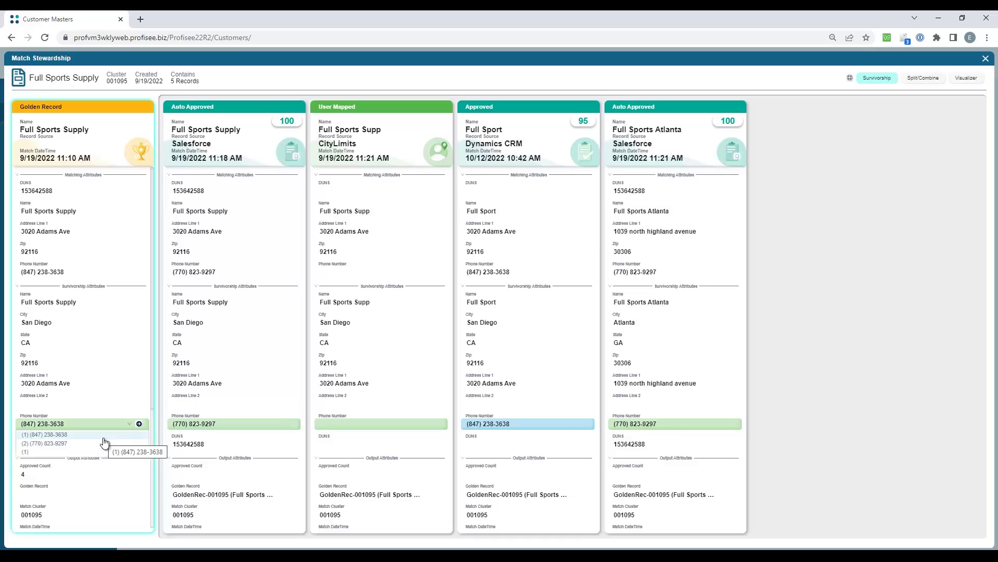
pyautogui.click(104, 437)
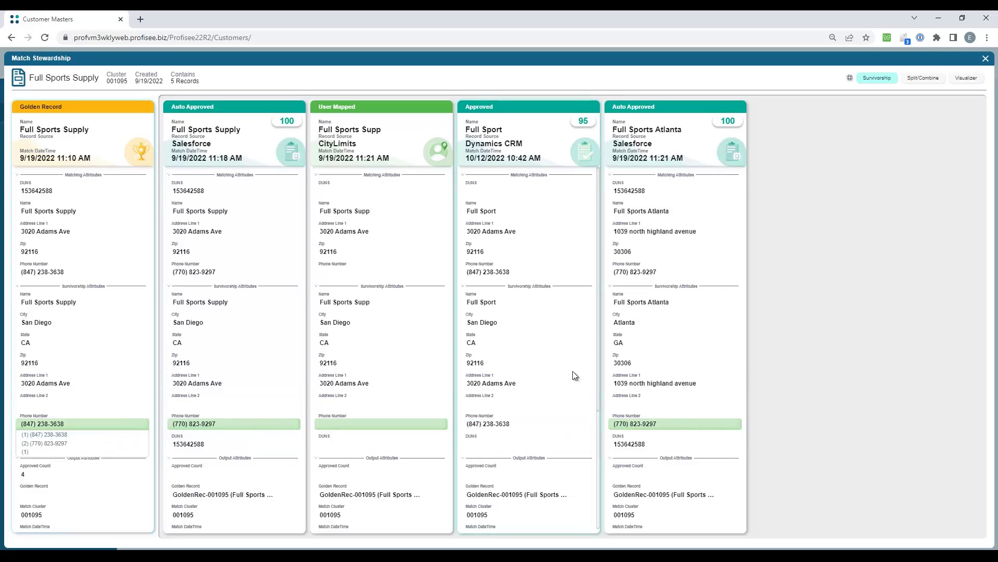
pyautogui.click(986, 58)
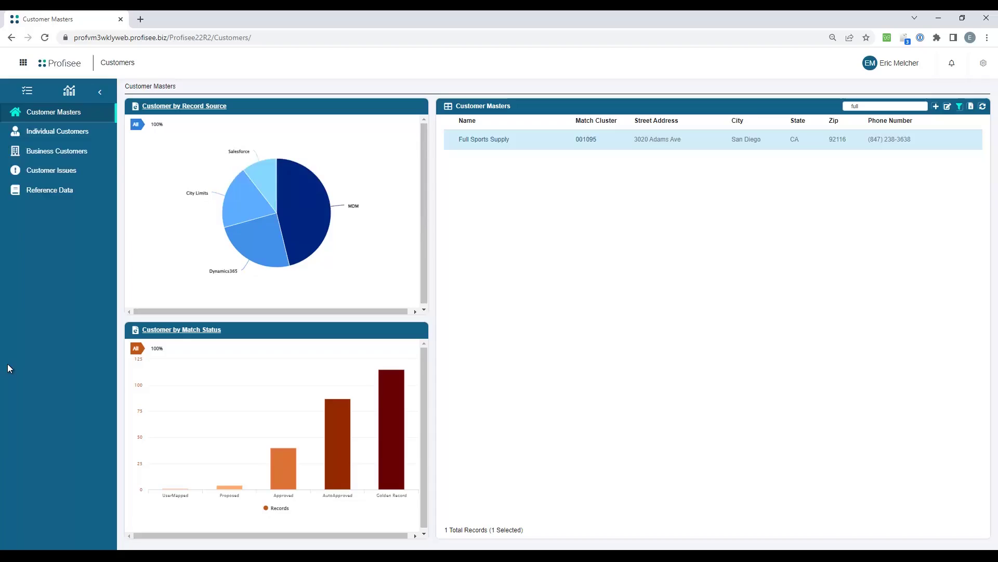
# Step: Switch to the Product app and narrow the products to Retail Touring Bikes
pyautogui.click(23, 62)
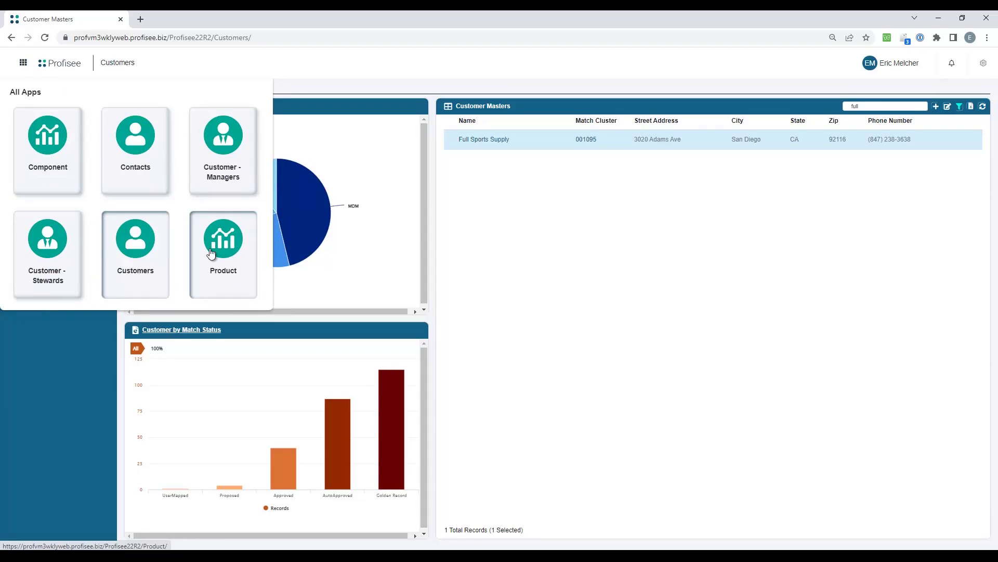
pyautogui.click(212, 255)
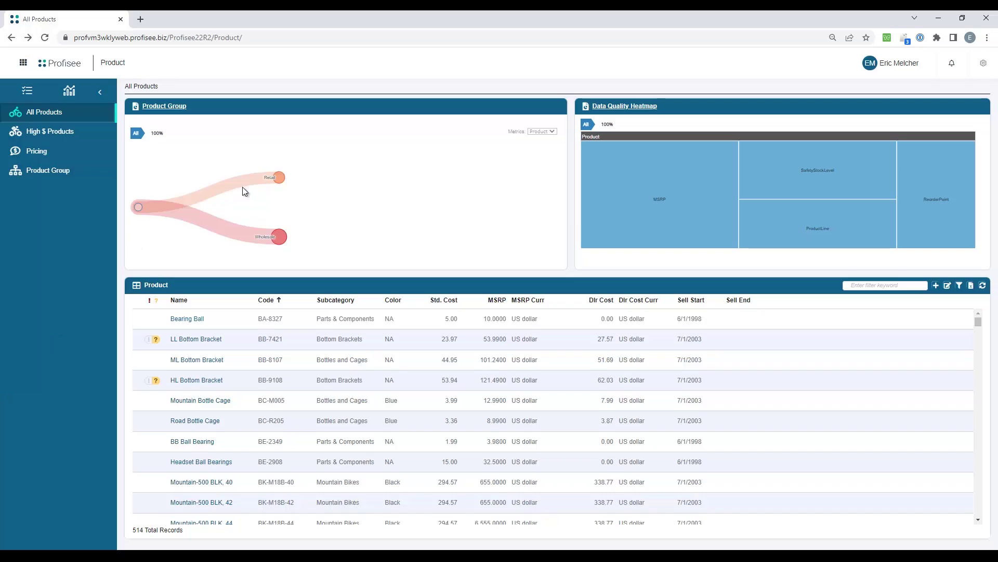
pyautogui.click(279, 178)
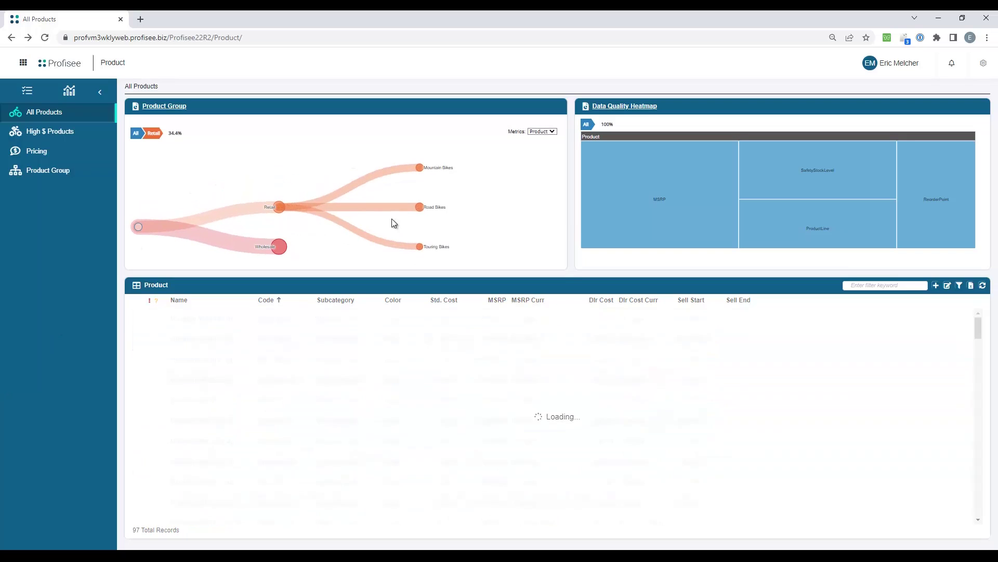
pyautogui.click(421, 250)
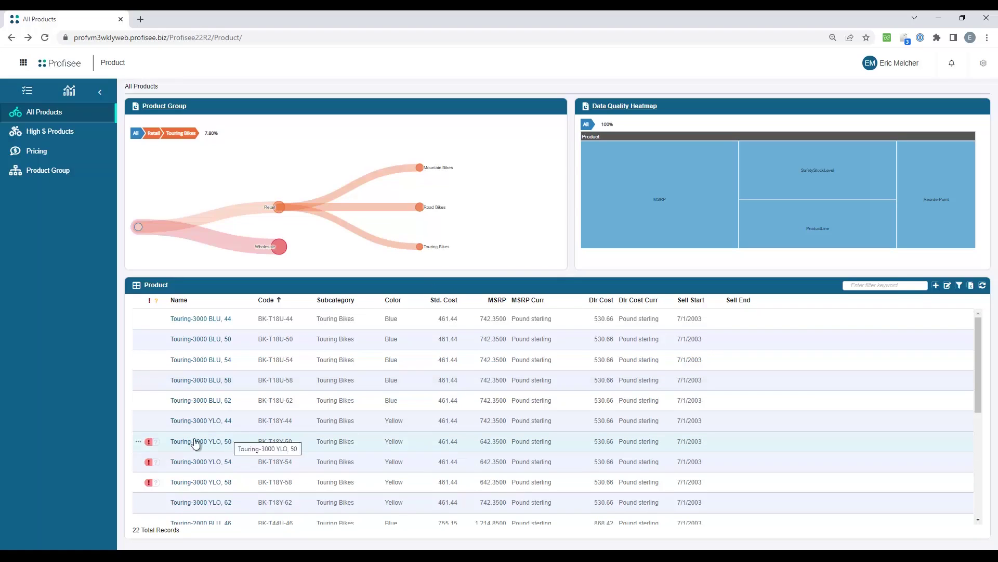
# Step: Review Touring-3000 YLO, 50's failed MSRP rule and select the YLO 54 and 58 bikes too
pyautogui.click(149, 444)
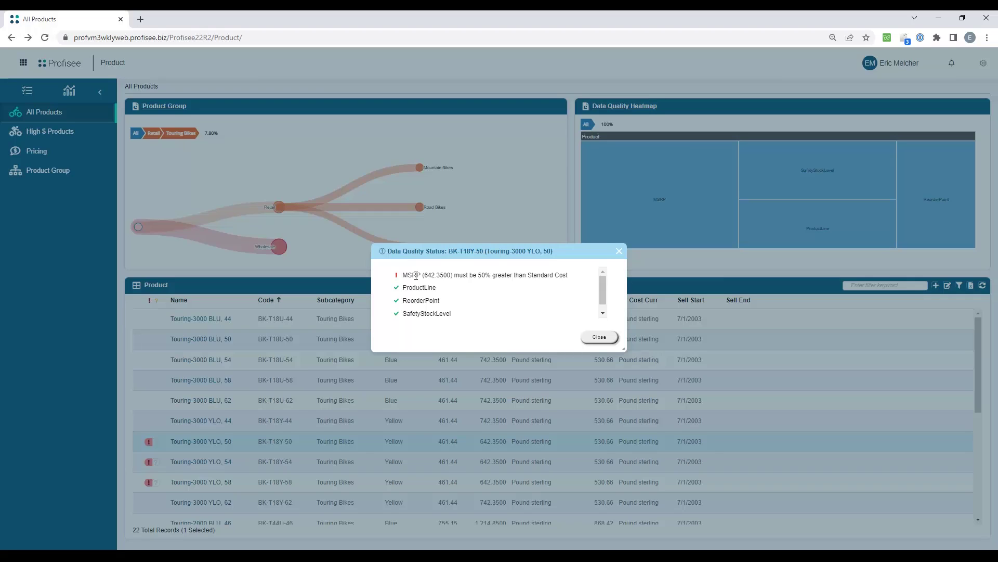
pyautogui.click(597, 337)
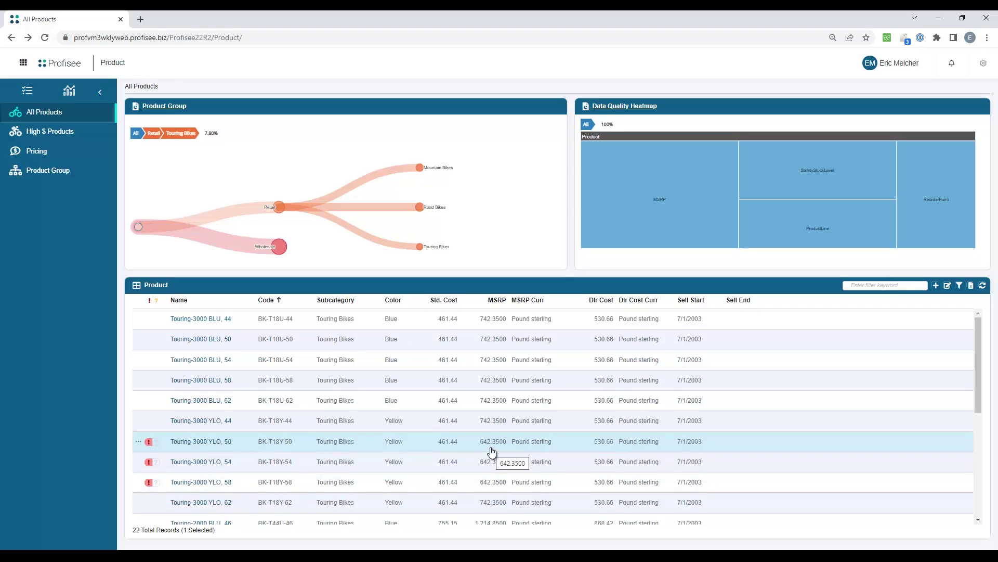
pyautogui.keyDown('shift'); pyautogui.click(487, 482); pyautogui.keyUp('shift')
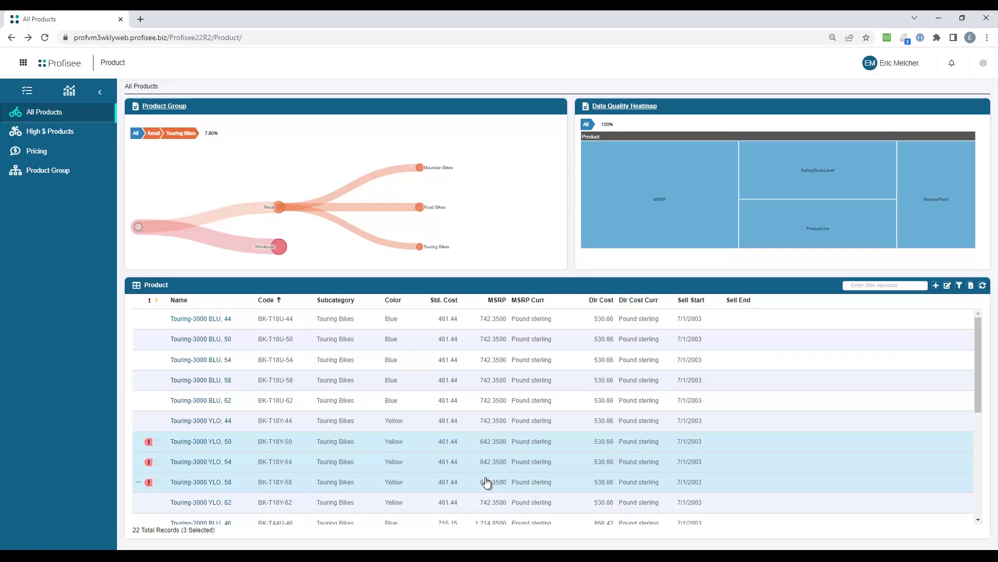
# Step: Quick-update the MSRP of the three selected Touring-3000 YLO bikes to 742.35
pyautogui.click(138, 442)
pyautogui.click(153, 456)
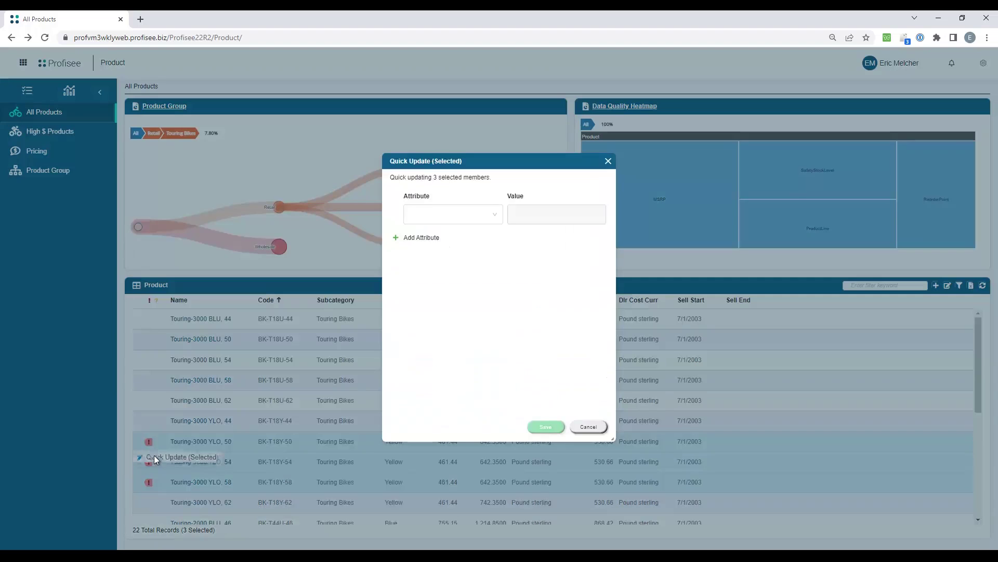
pyautogui.click(457, 215)
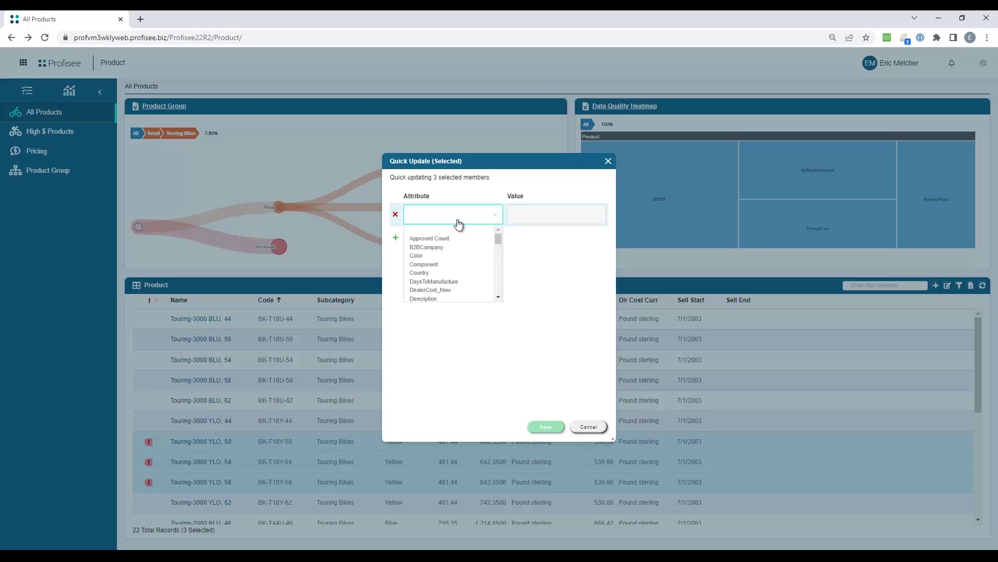
pyautogui.scroll(-5, 458, 265)
pyautogui.click(445, 298)
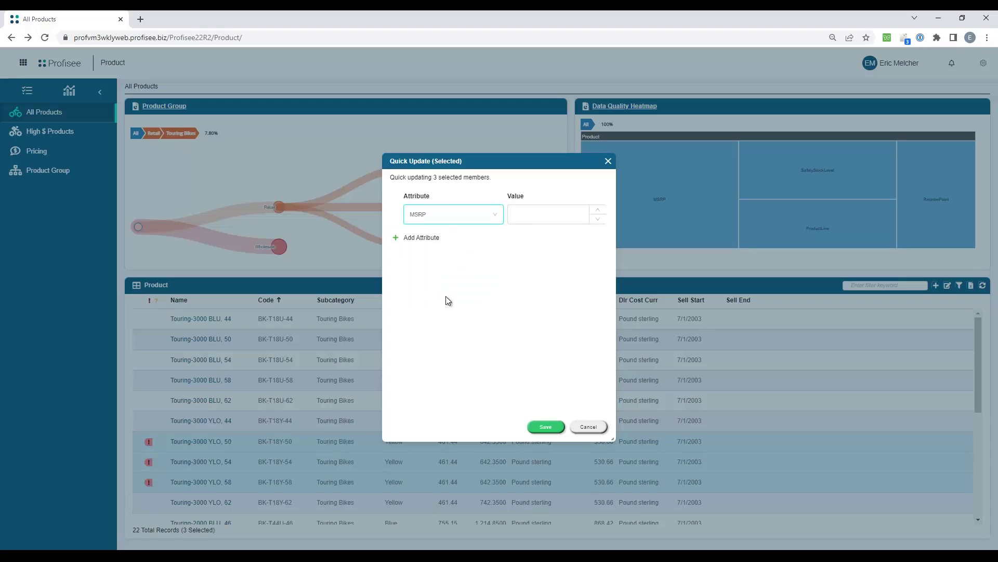
pyautogui.click(537, 214)
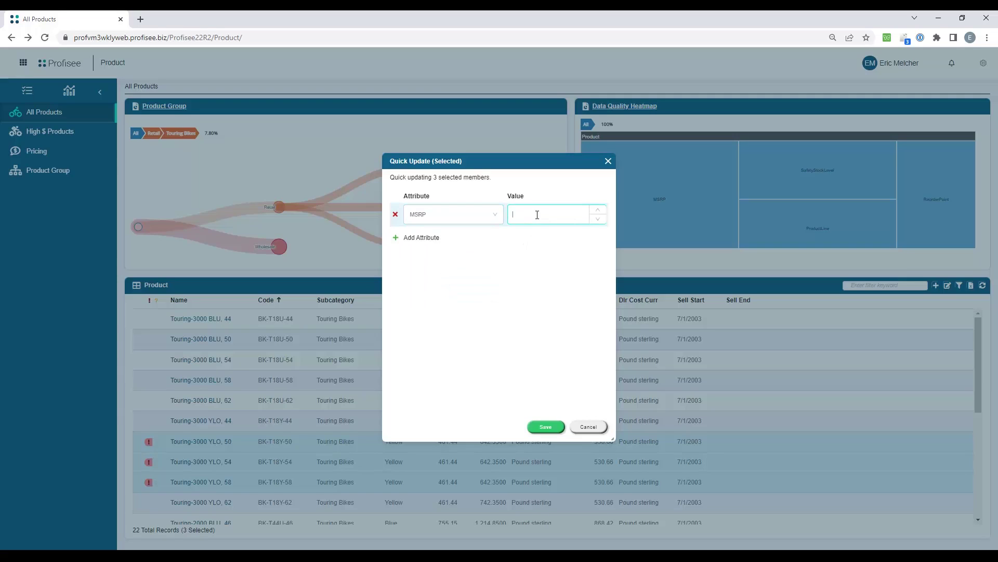
pyautogui.write('742.35')
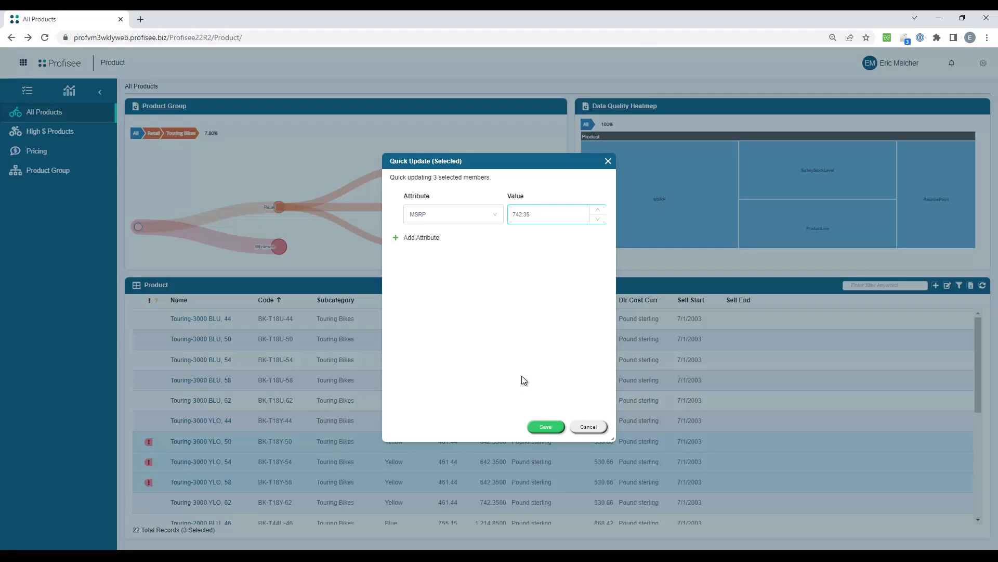
pyautogui.click(545, 426)
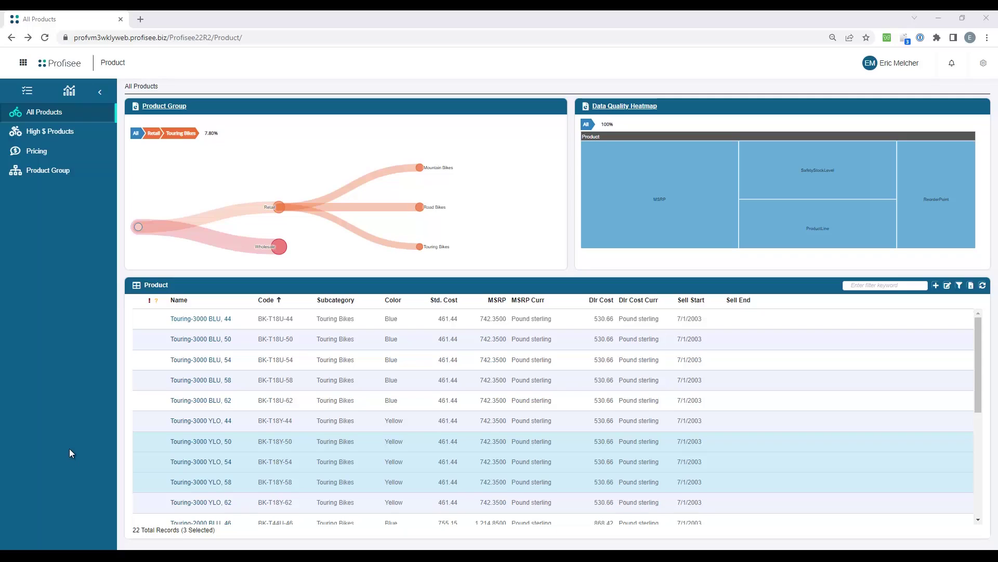
pyautogui.click(420, 169)
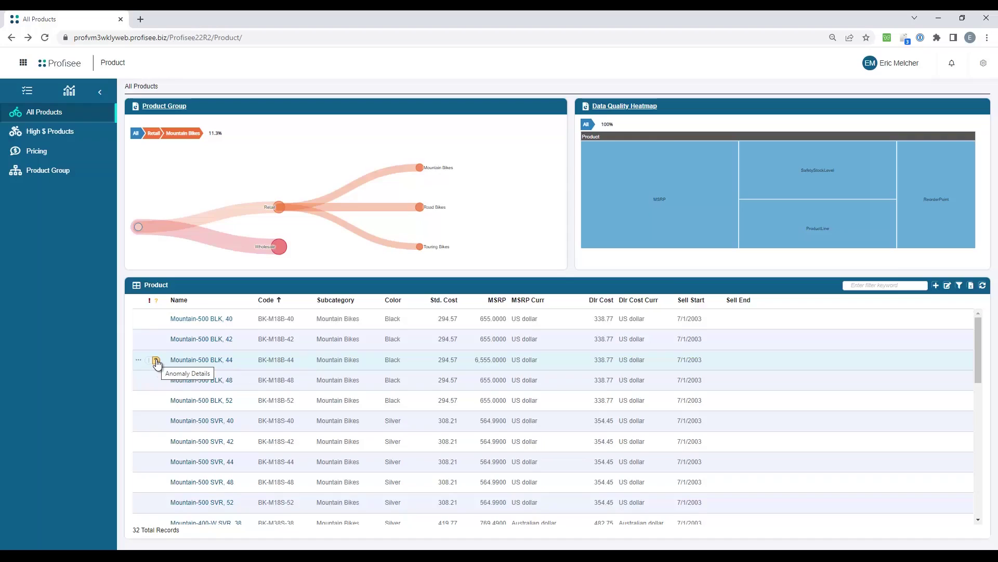
pyautogui.click(157, 360)
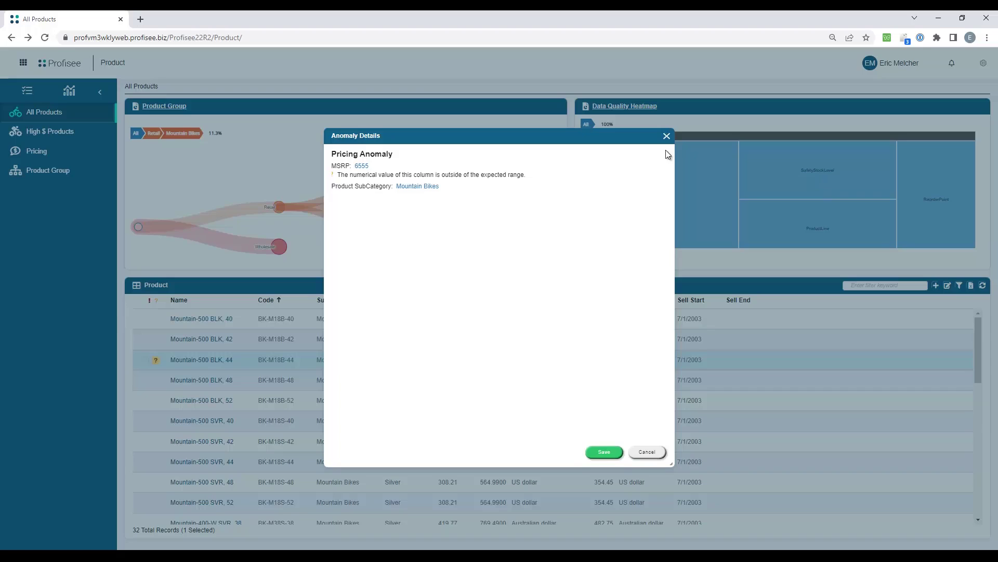
pyautogui.click(668, 136)
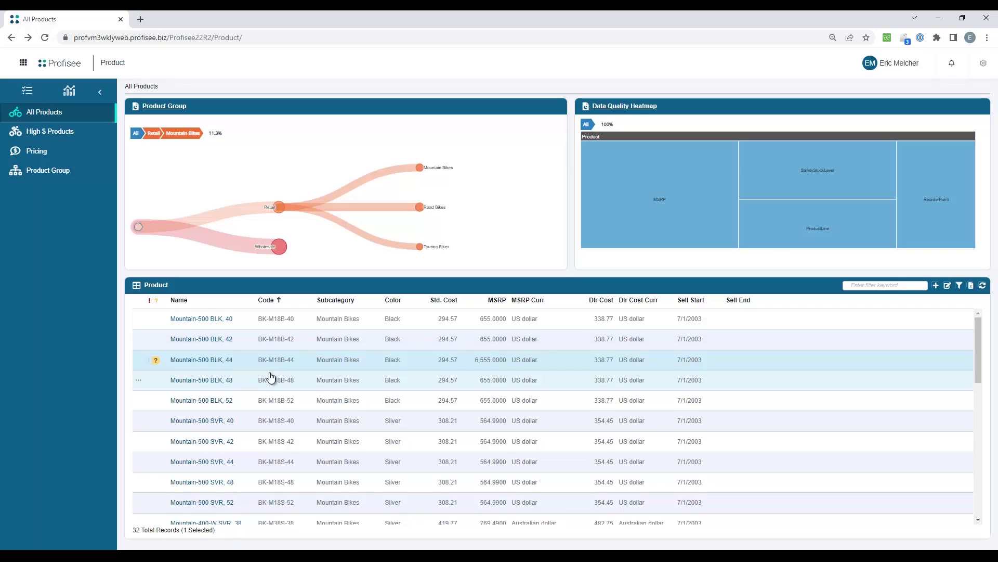
pyautogui.click(156, 360)
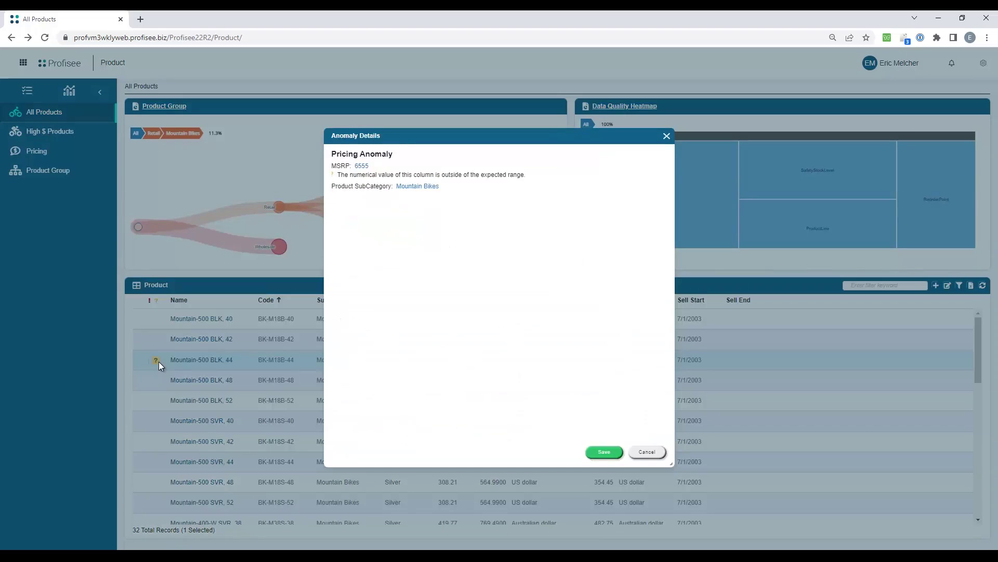
pyautogui.click(362, 166)
pyautogui.click(378, 167)
pyautogui.click(604, 452)
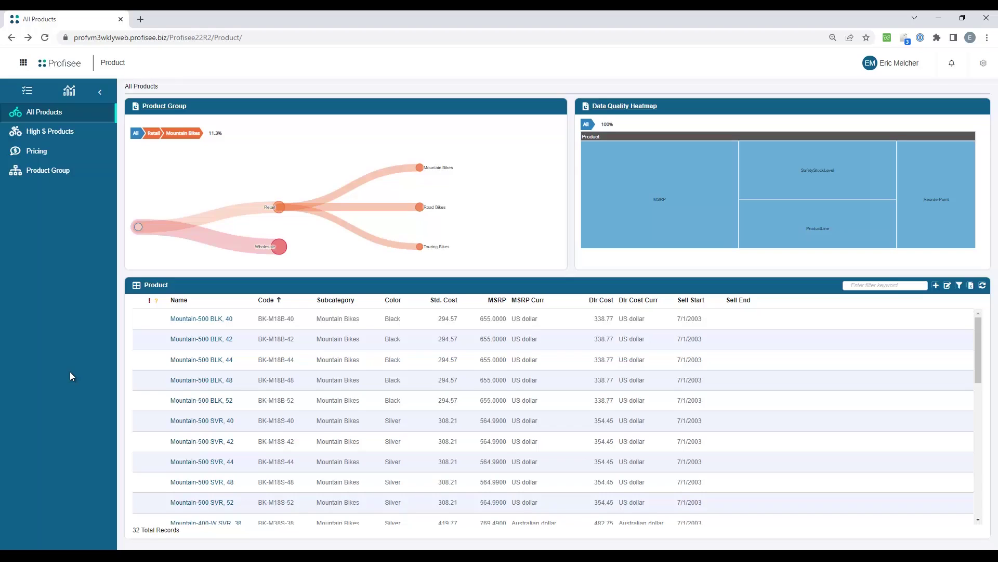
# Step: Open Mountain-500 BLK, 44's relationship map and explore its five prices and Germany country links
pyautogui.click(139, 360)
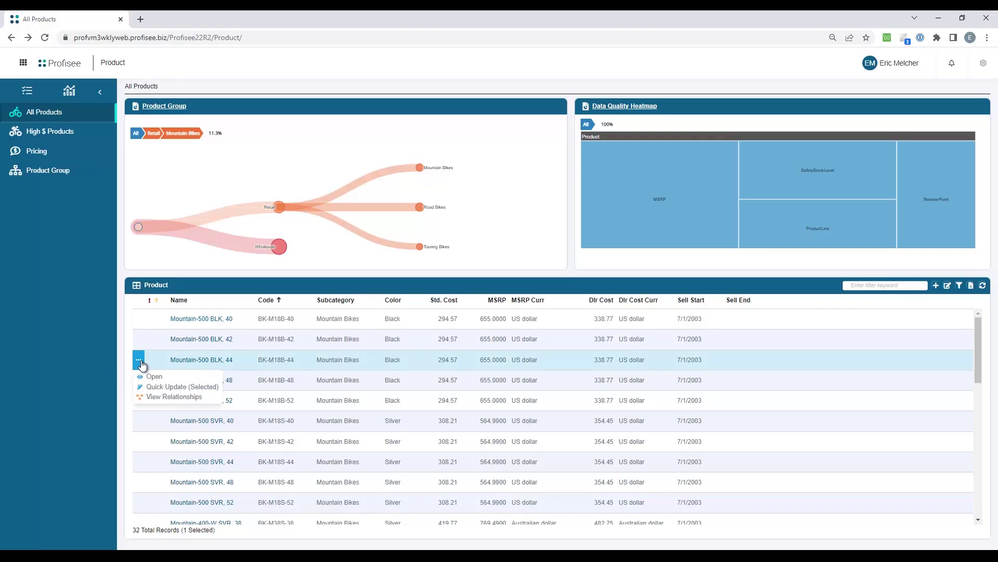
pyautogui.click(159, 396)
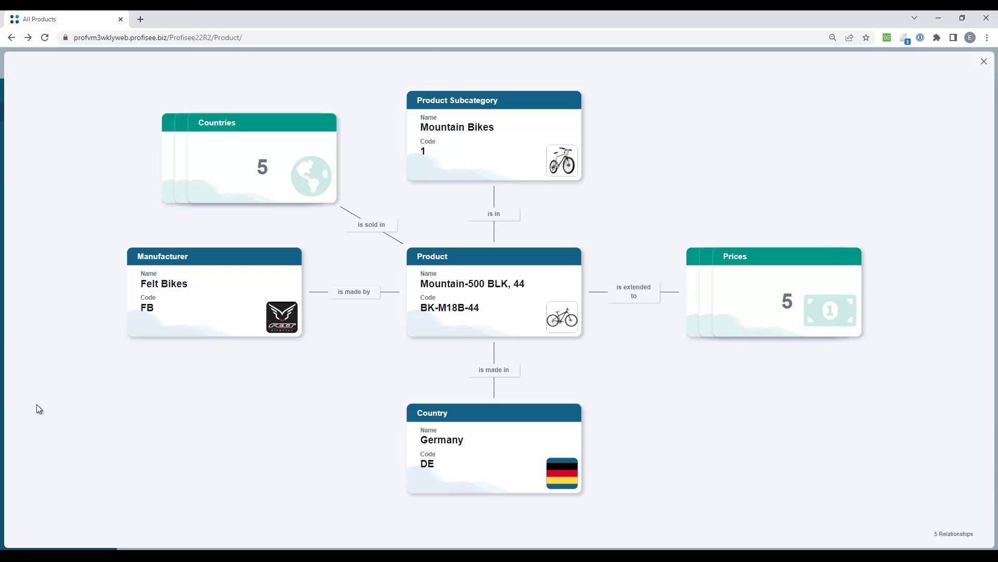
pyautogui.click(755, 306)
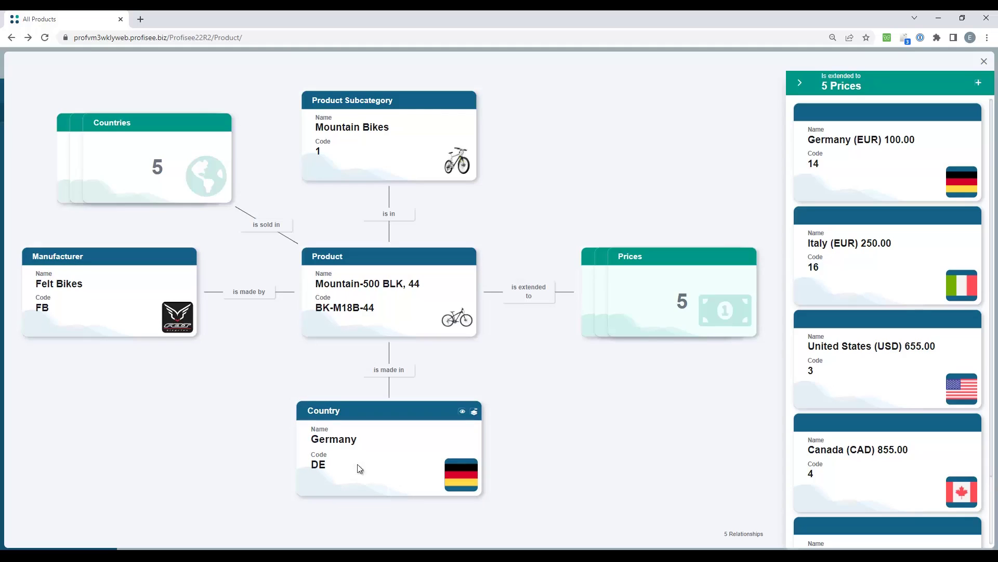
pyautogui.click(395, 439)
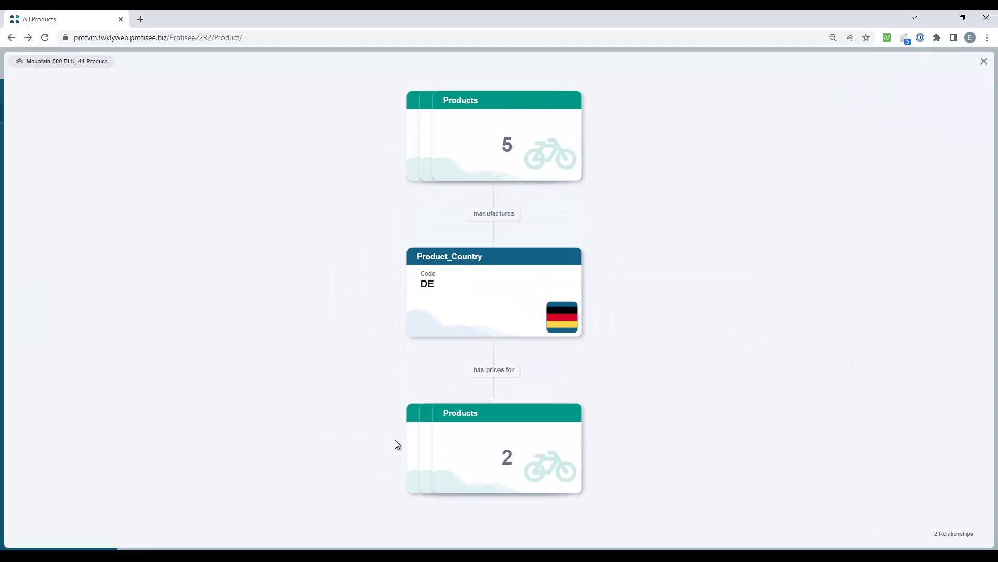
pyautogui.click(458, 441)
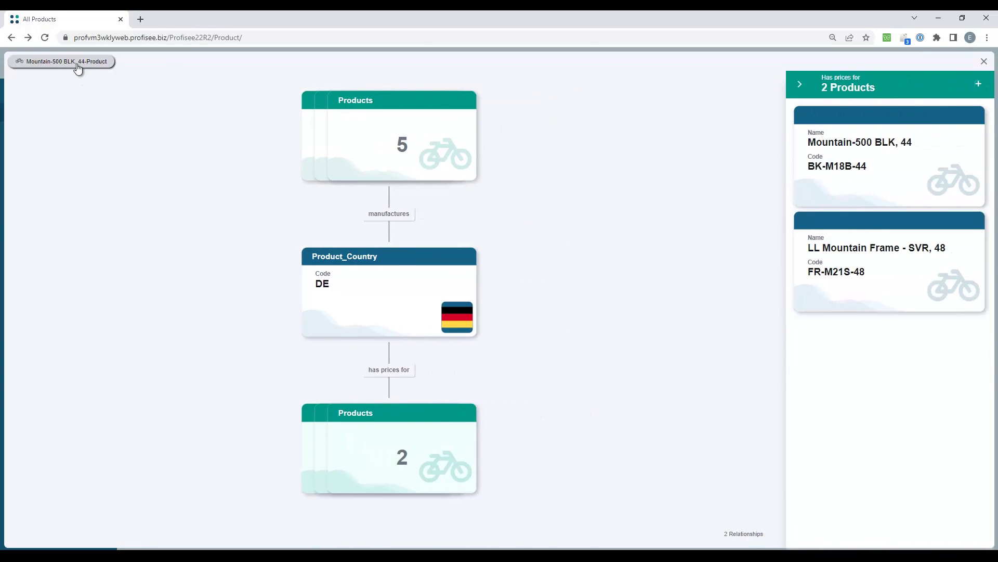
pyautogui.click(76, 64)
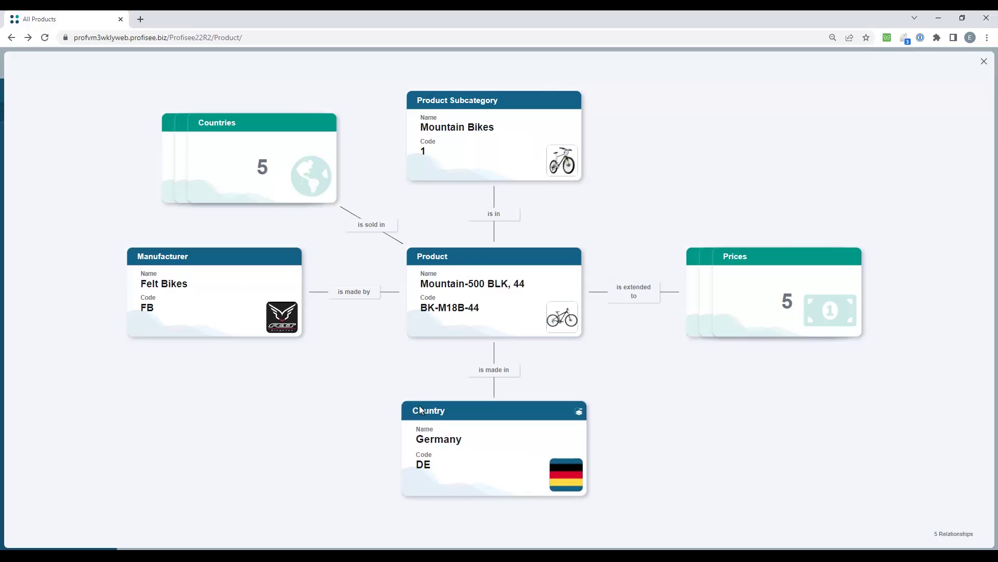
# Step: Replace Mountain-500 BLK, 44's country of manufacture Germany with US (United States) and close the map
pyautogui.moveTo(537, 416)
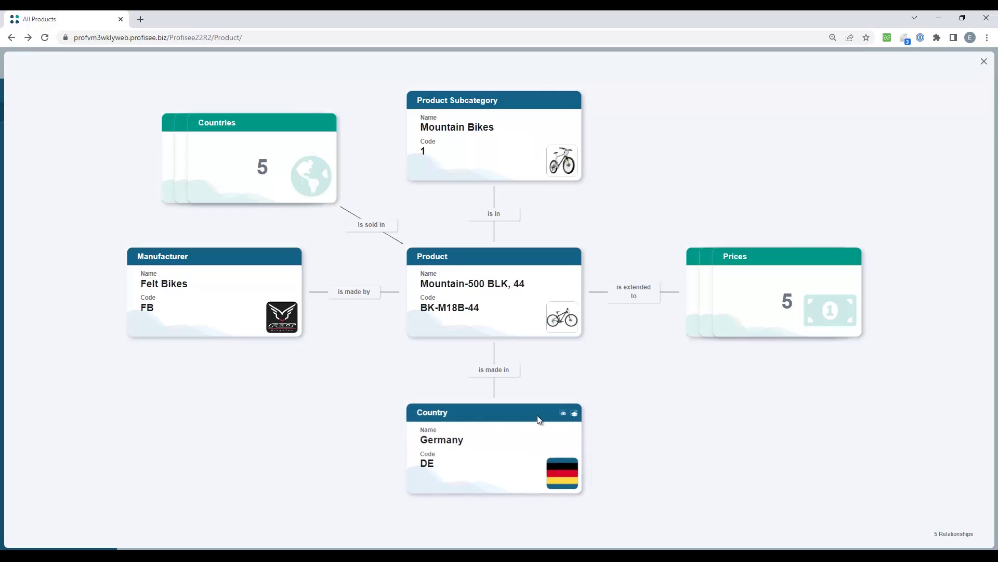
pyautogui.click(580, 413)
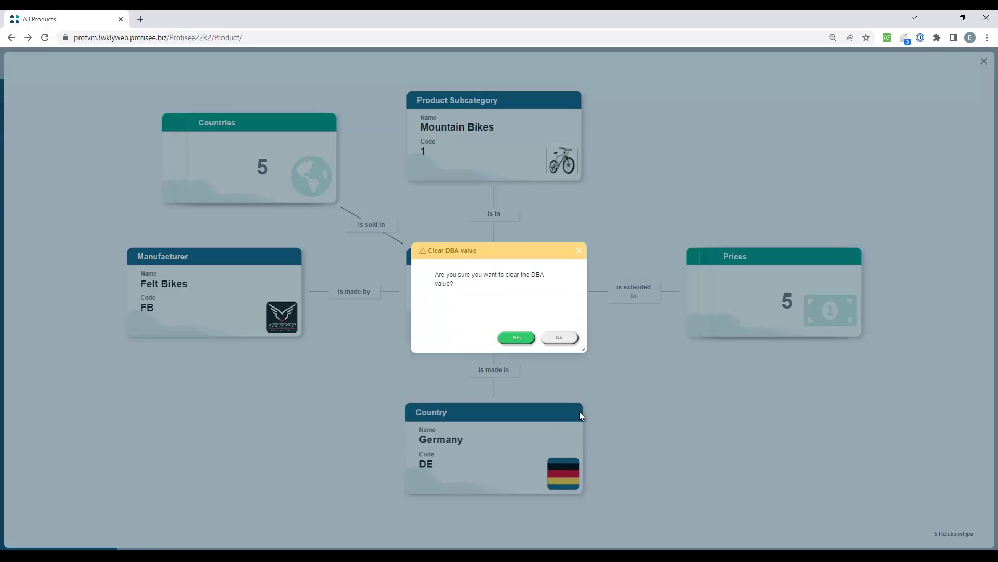
pyautogui.click(520, 337)
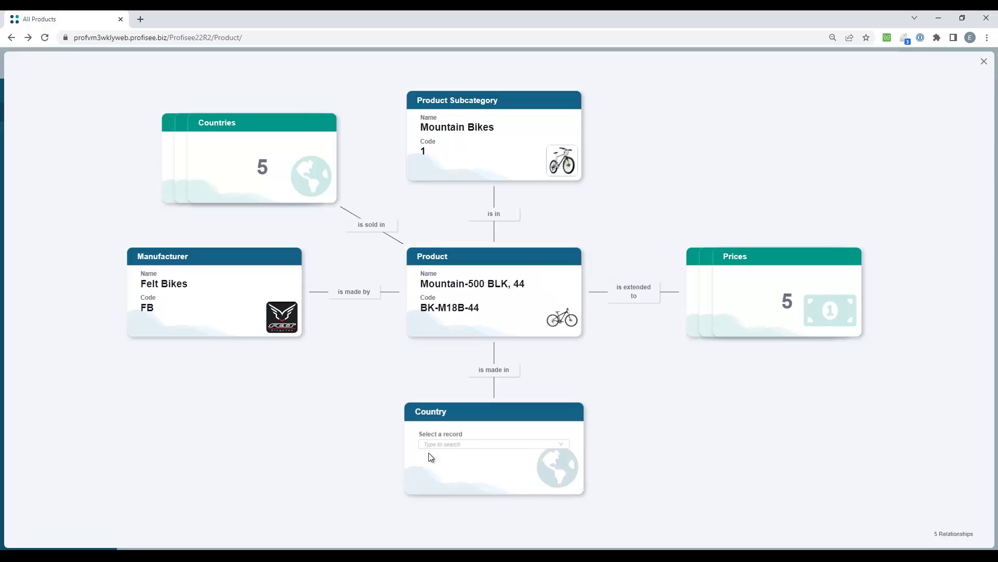
pyautogui.click(457, 443)
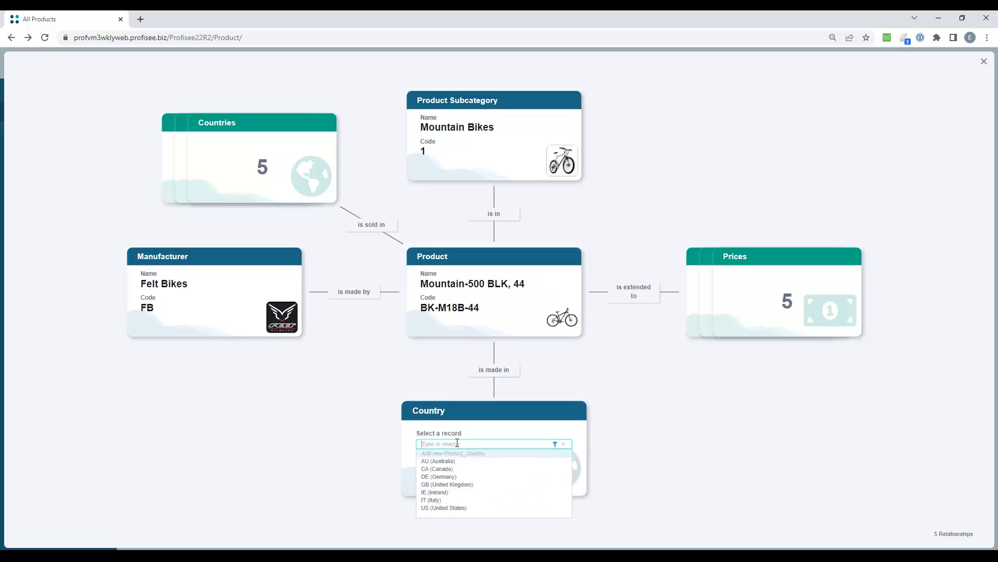
pyautogui.click(445, 508)
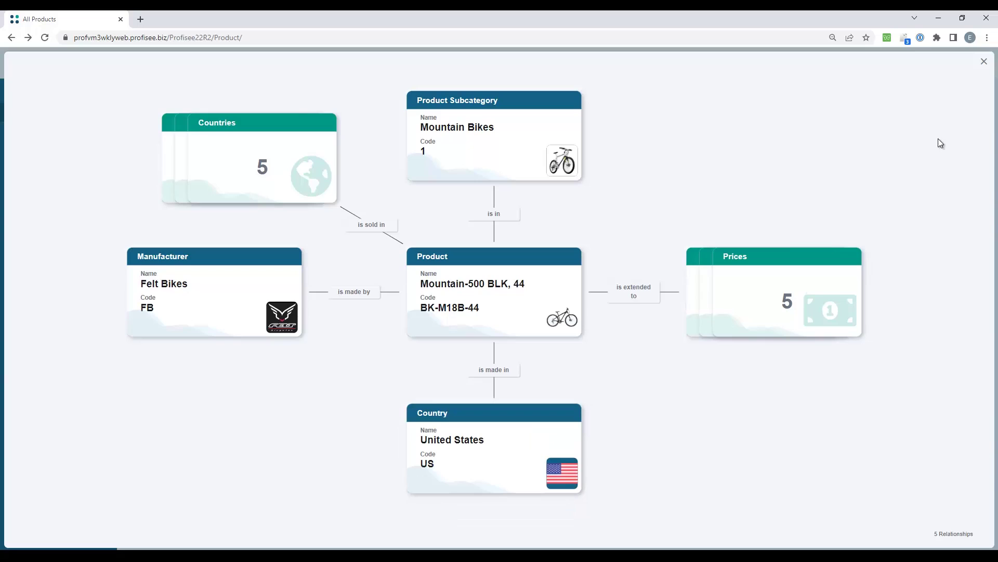
pyautogui.click(984, 62)
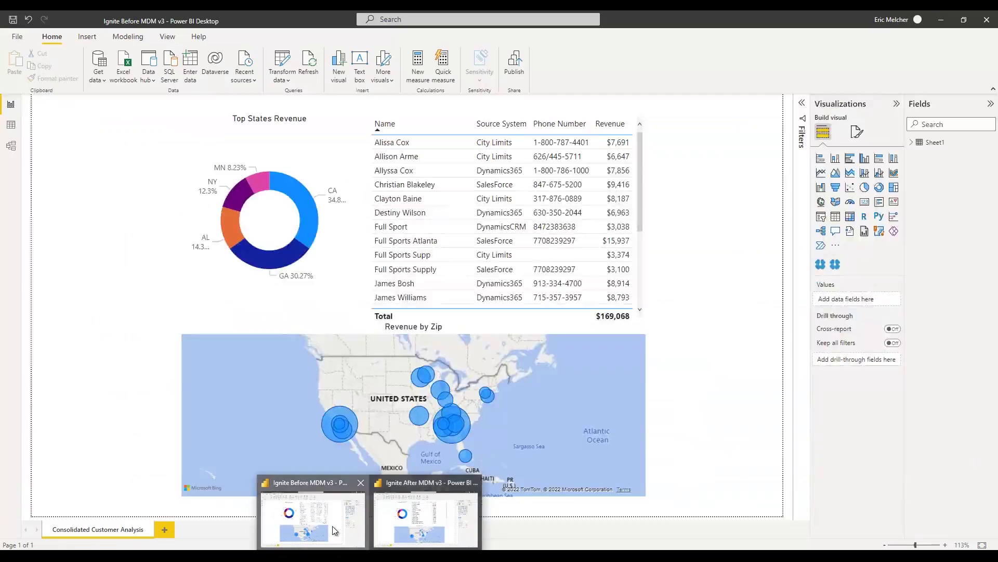
# Step: On the Ignite Before MDM v3 report, find the Profisee connector by searching 'pro', then cancel its URL prompt
pyautogui.click(332, 526)
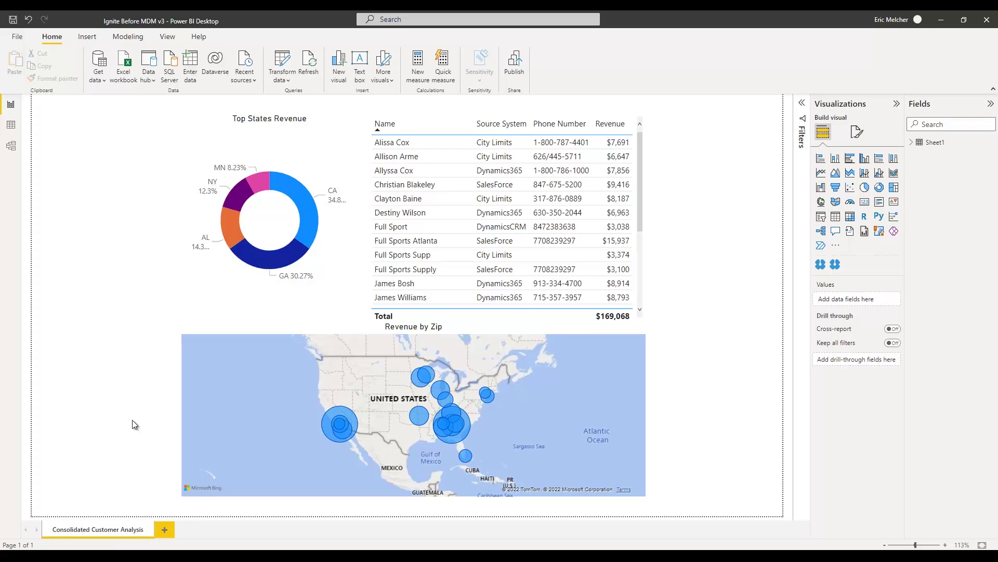
pyautogui.click(105, 79)
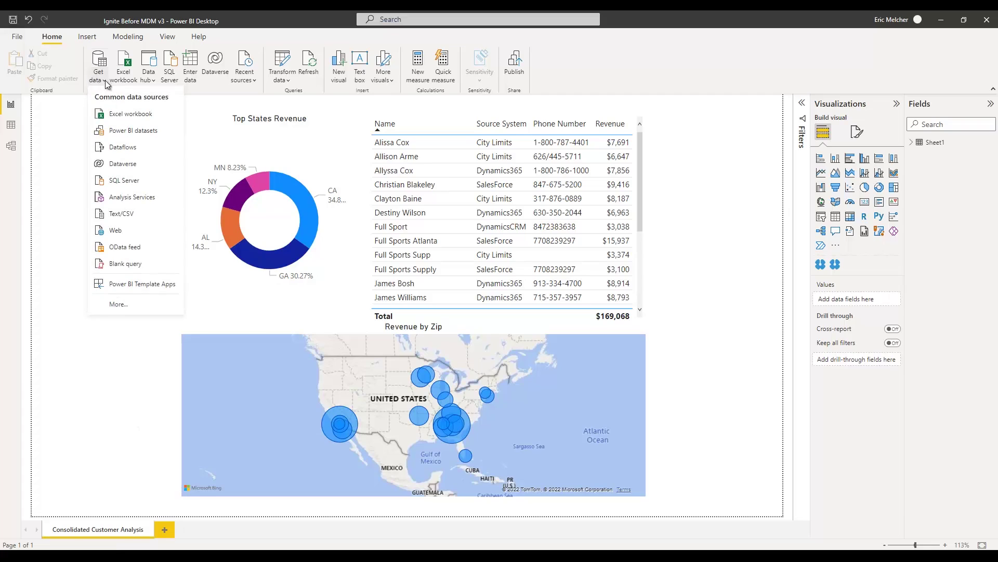
pyautogui.click(119, 306)
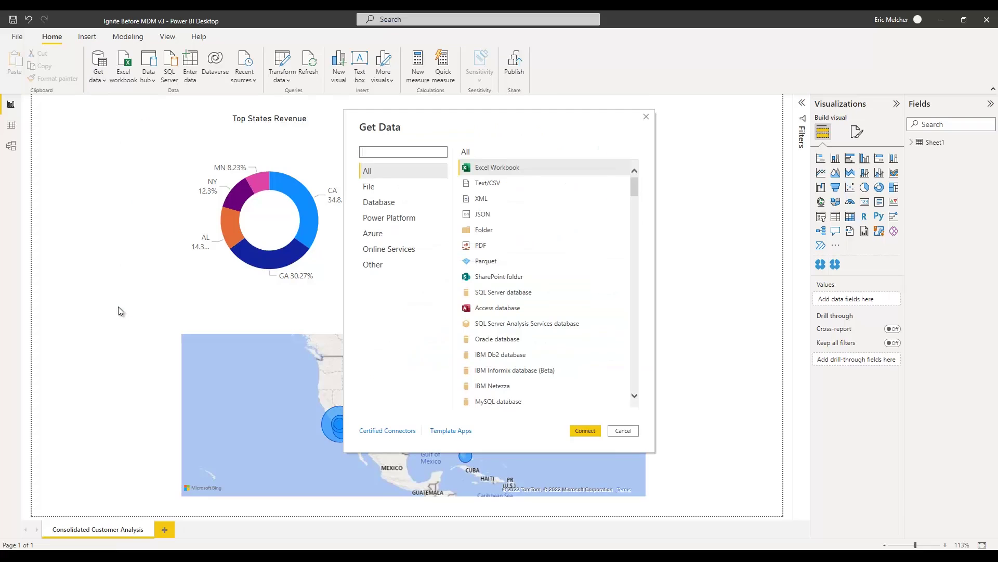
pyautogui.write('pro')
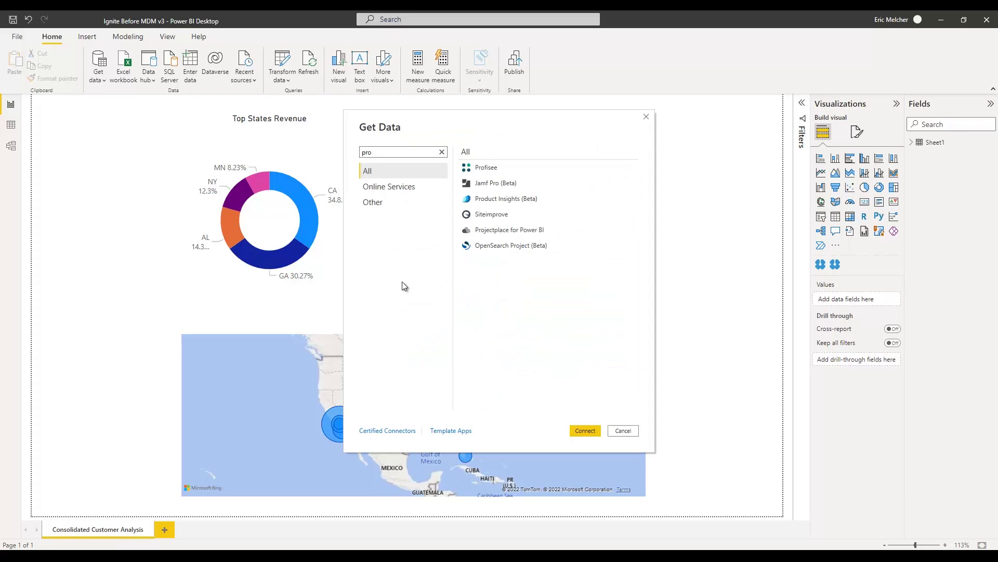
pyautogui.click(493, 168)
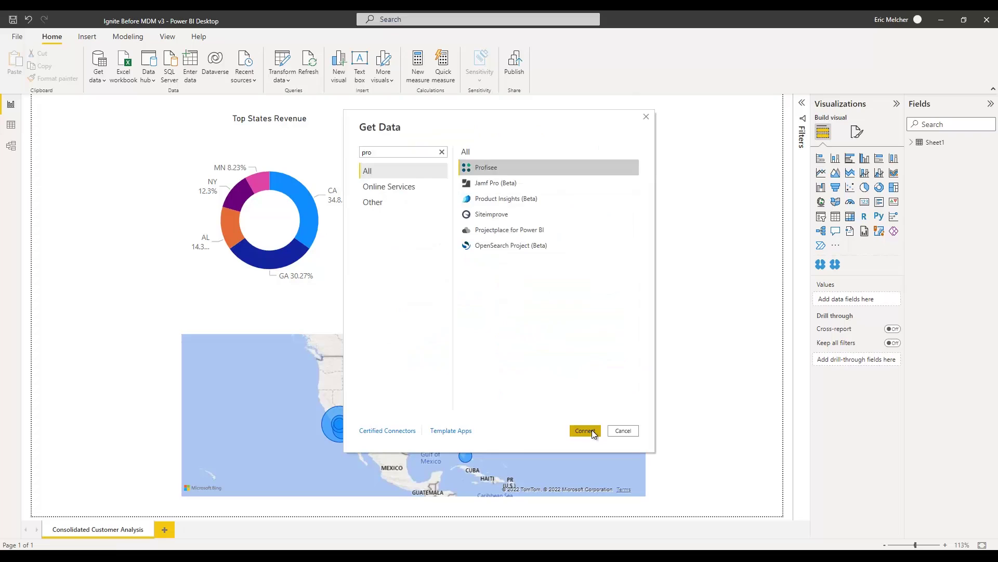
pyautogui.click(586, 430)
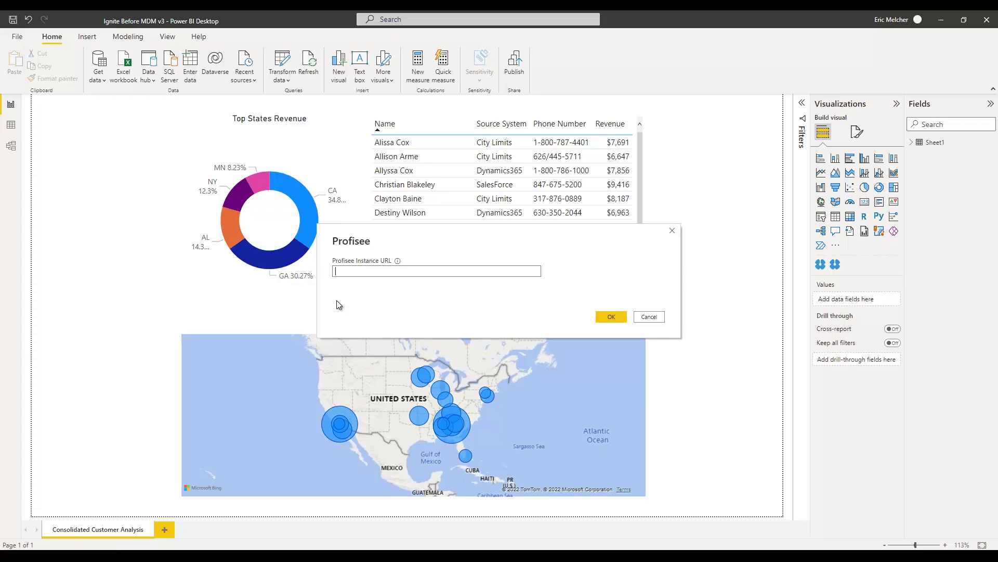
pyautogui.click(648, 317)
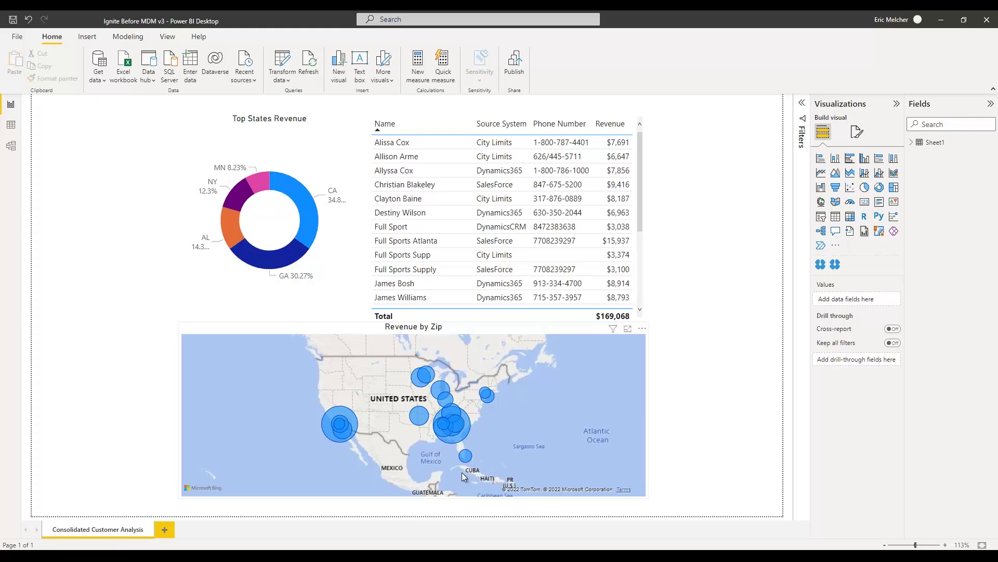
# Step: On the Ignite After MDM v3 report, expand Full Sports Supply to its source records, then collapse it
pyautogui.click(421, 517)
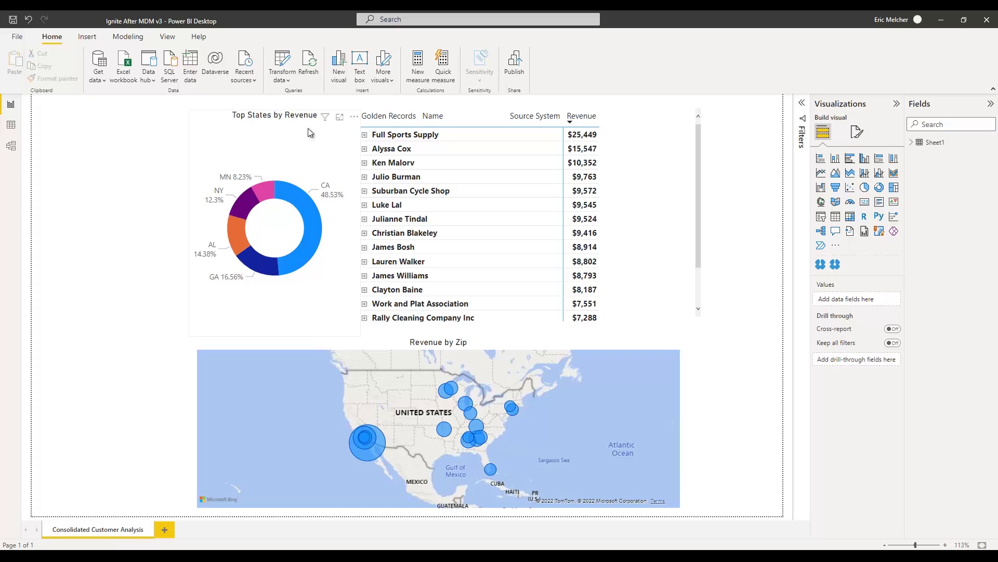
pyautogui.click(364, 136)
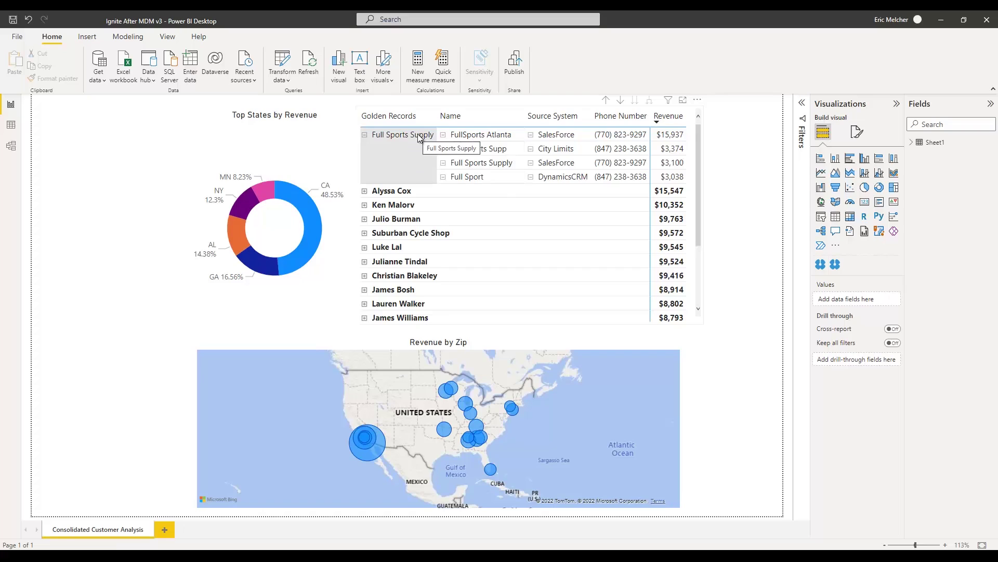
pyautogui.click(364, 135)
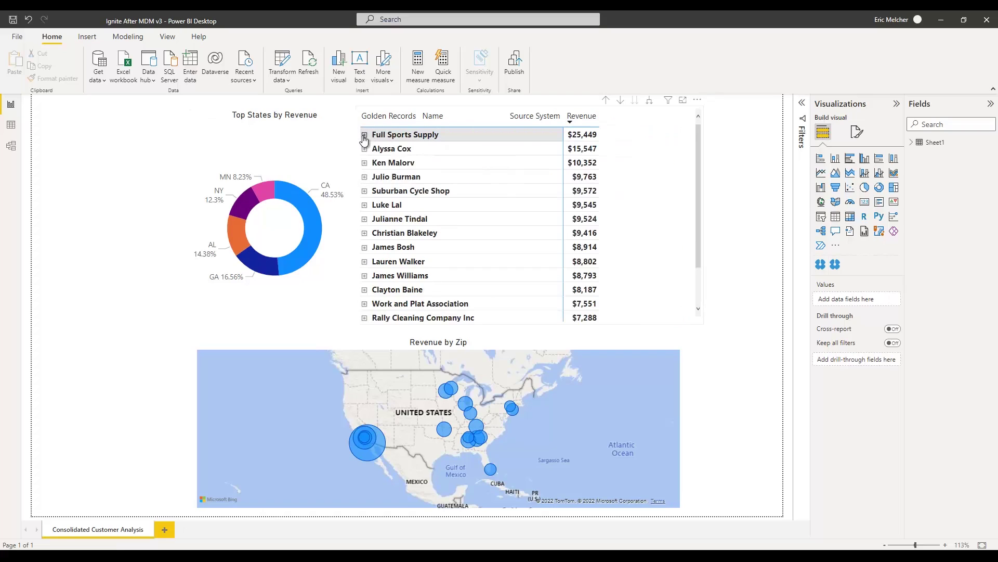